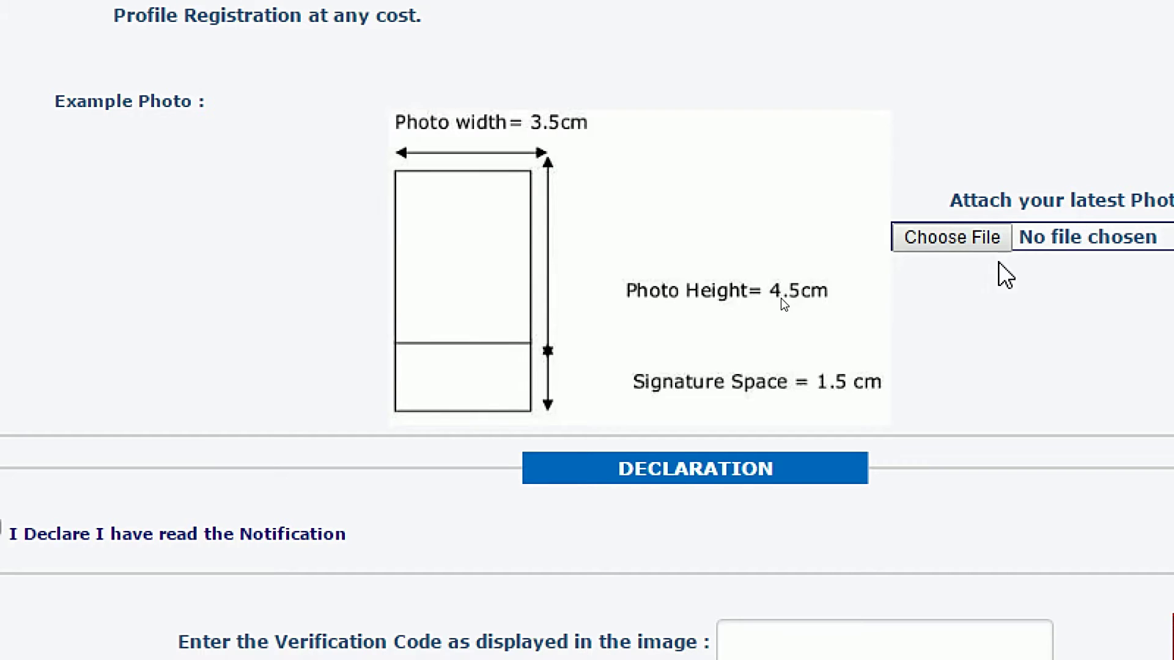
Attach sharath.jpg as the applicant photograph.
scroll(950, 152, "up", 2)
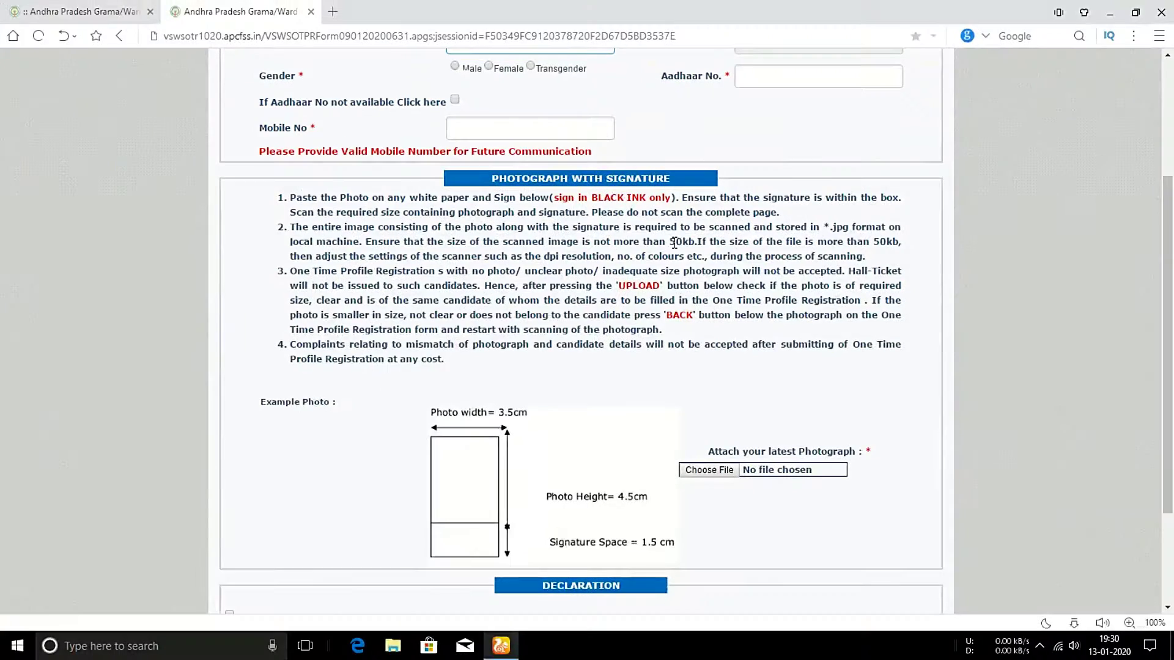
scroll(902, 1, "down", 5)
left_click(714, 320)
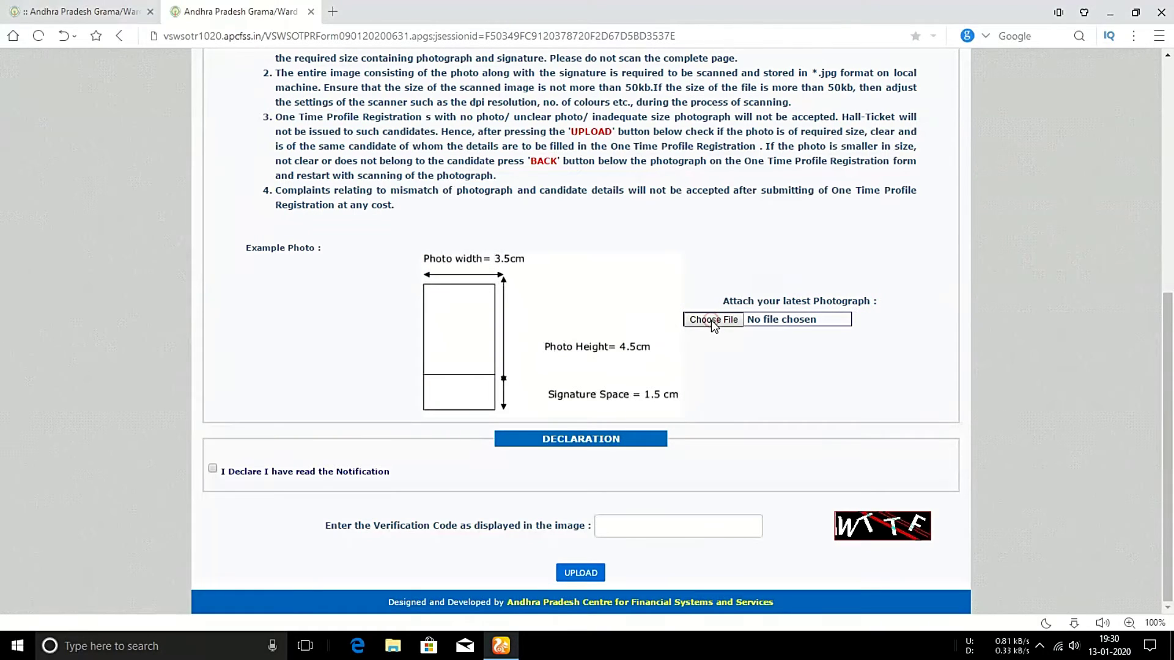
left_click(497, 116)
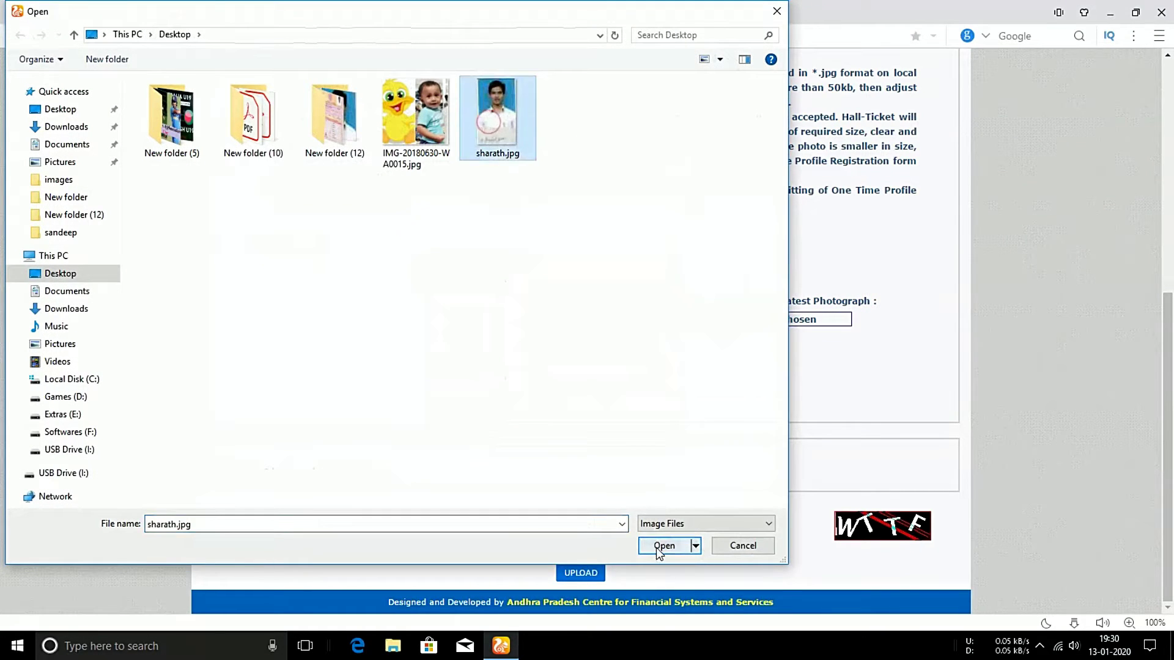
left_click(657, 547)
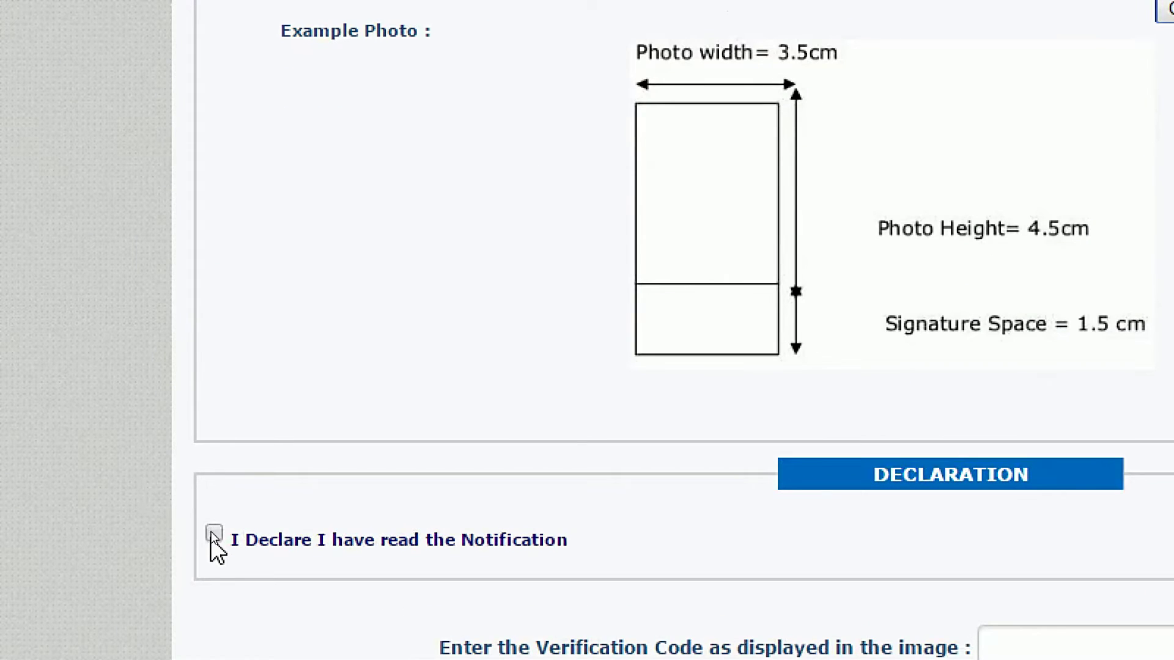
Accept the declaration, enter the verification code and upload the photo.
left_click(212, 530)
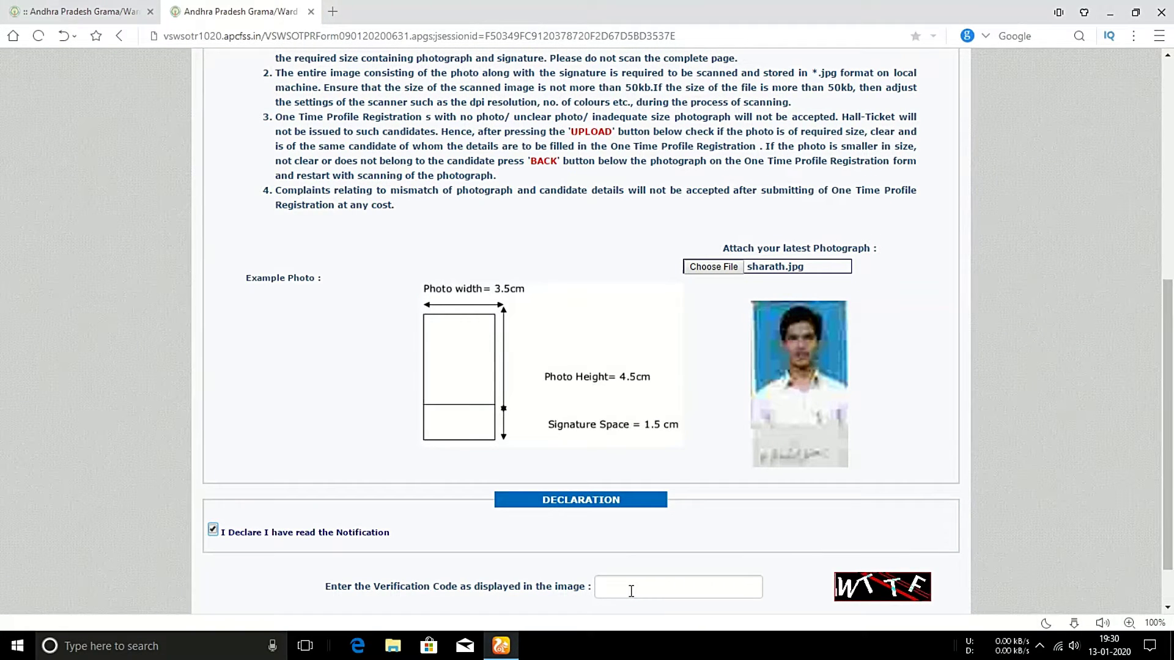
left_click(631, 591)
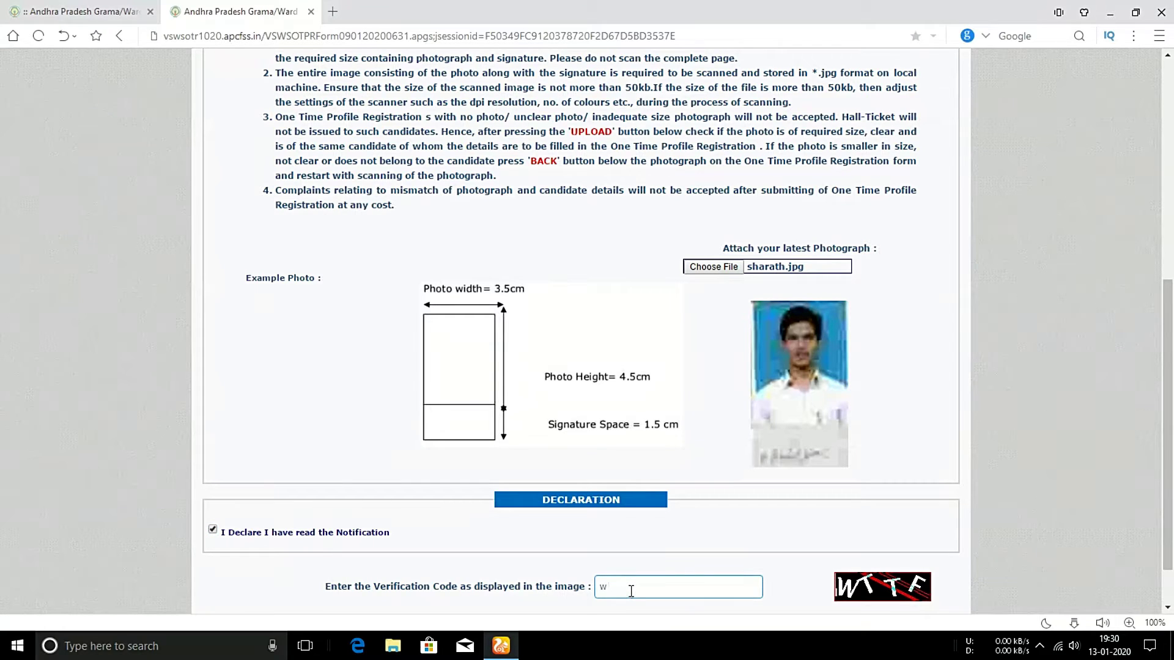
scroll(631, 591, "down", 1)
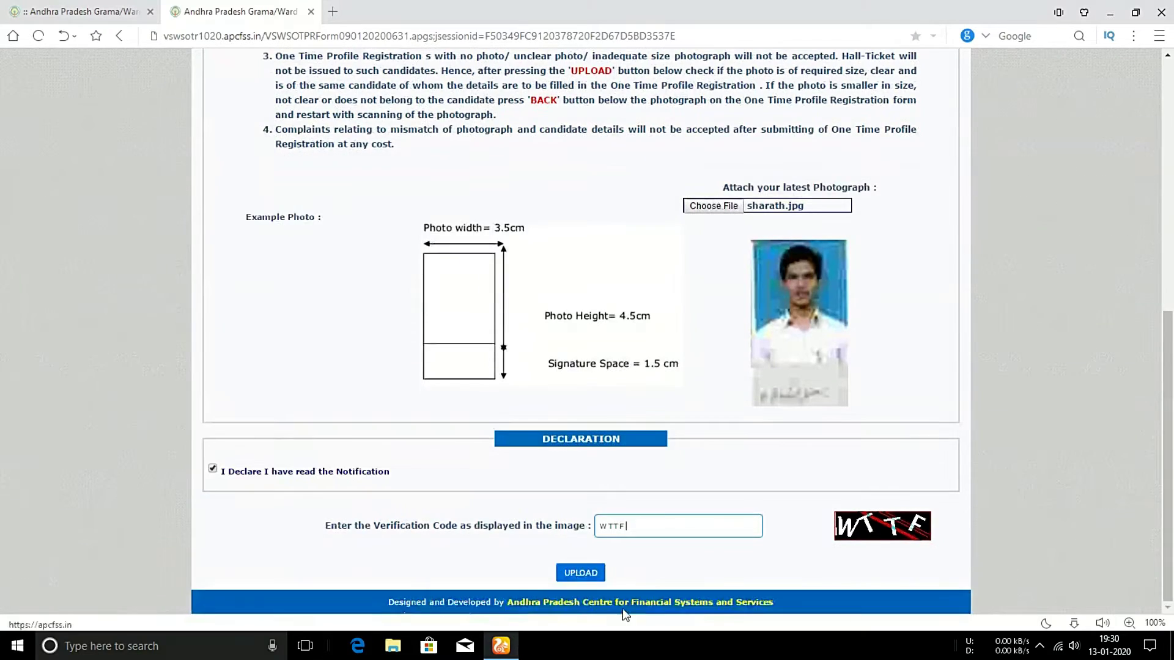
left_click(578, 572)
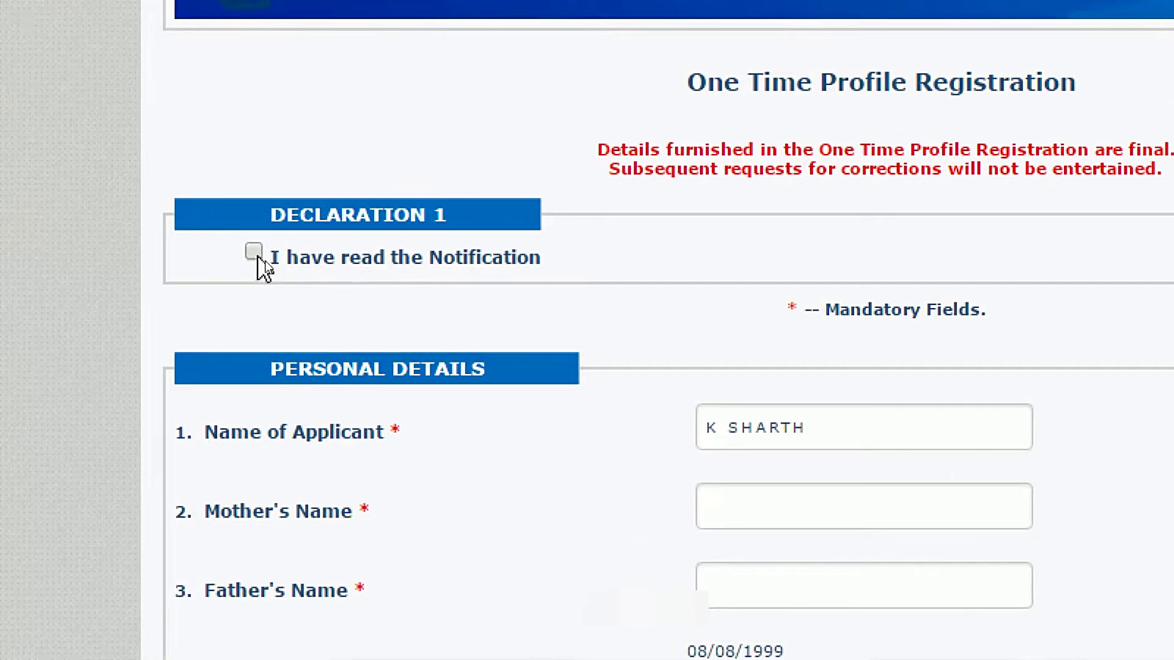
Confirm the notification was read and the photo is yours, then enter the mother's name.
left_click(255, 253)
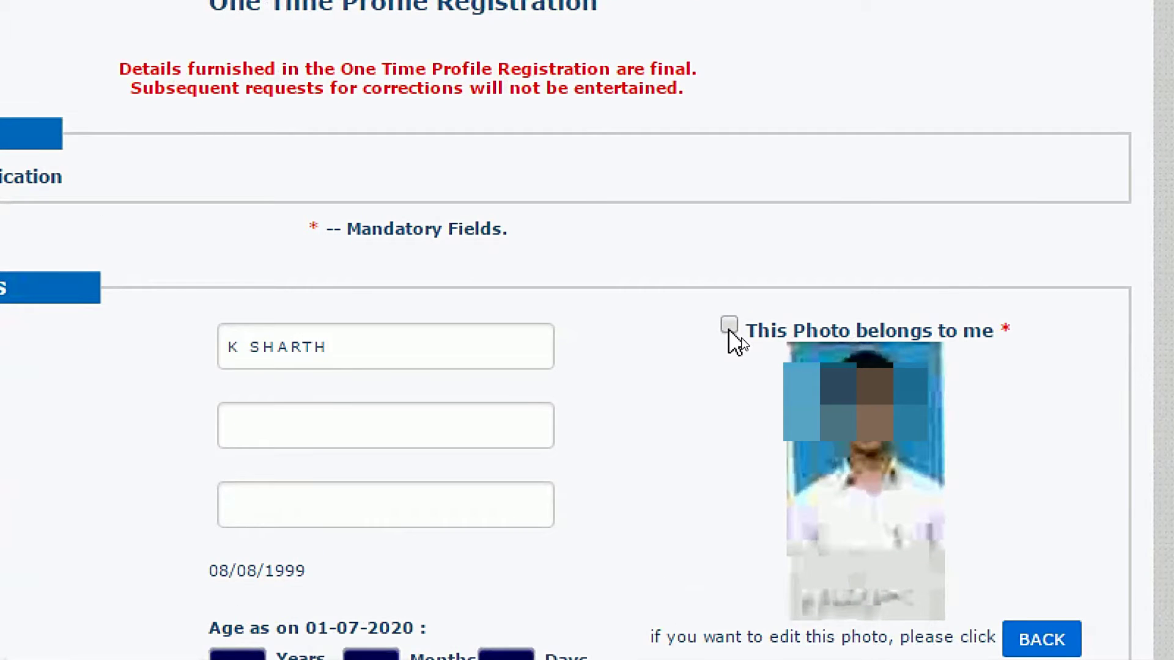
left_click(729, 329)
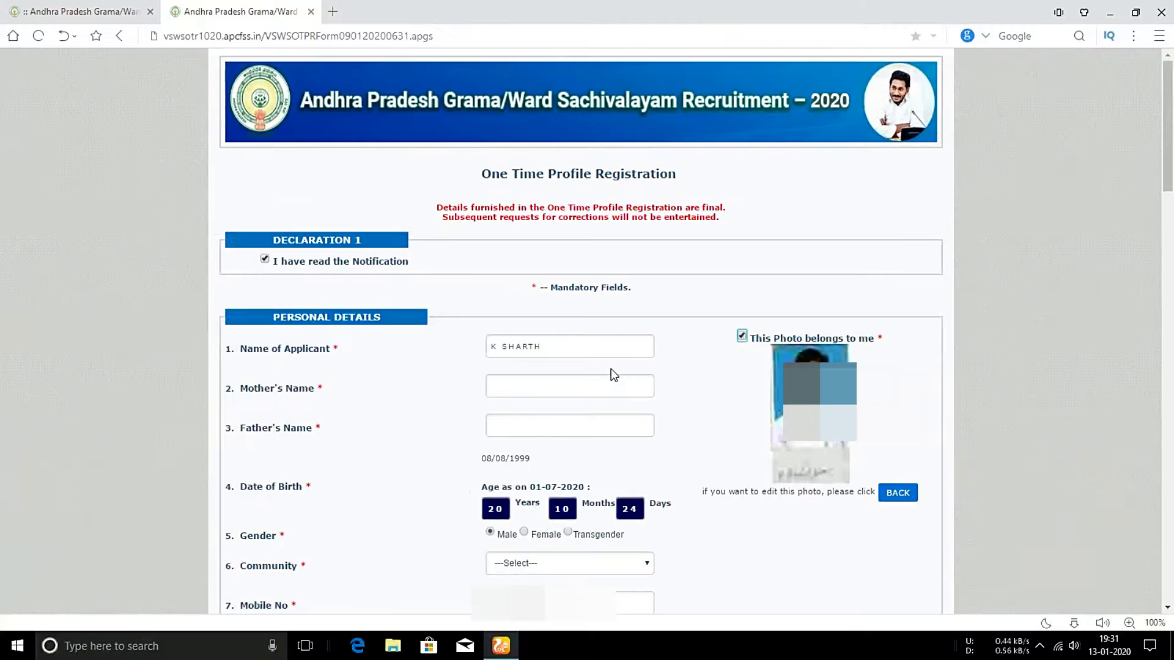
left_click(505, 387)
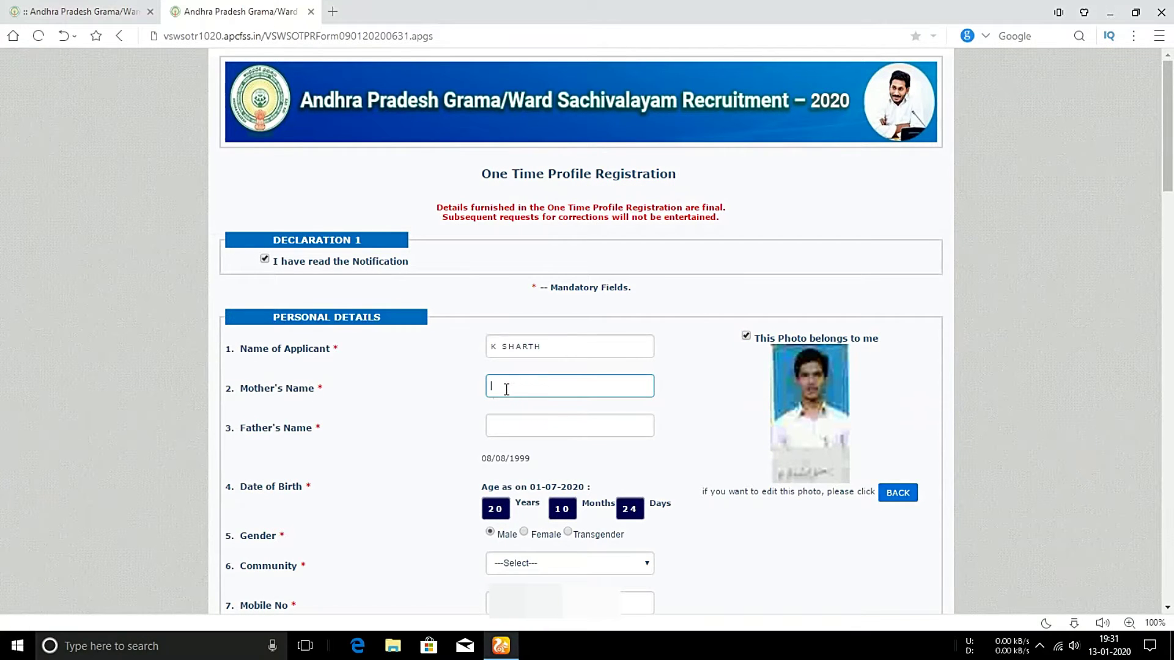
type("K LAKSHMI")
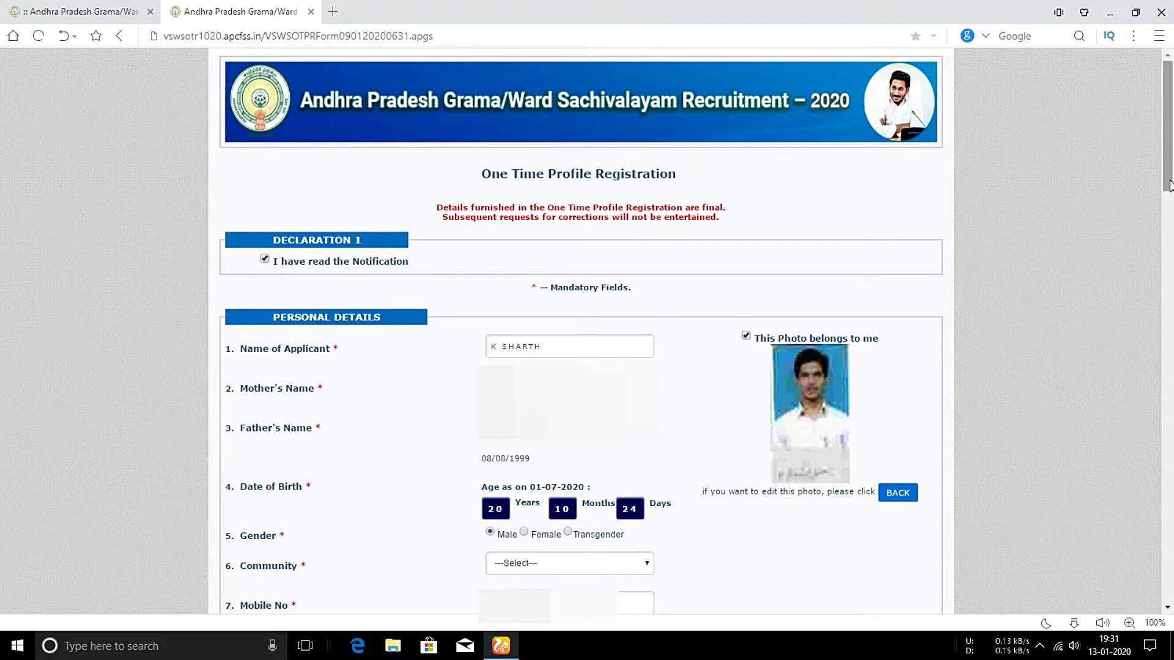
left_click_drag(1172, 164, 1172, 284)
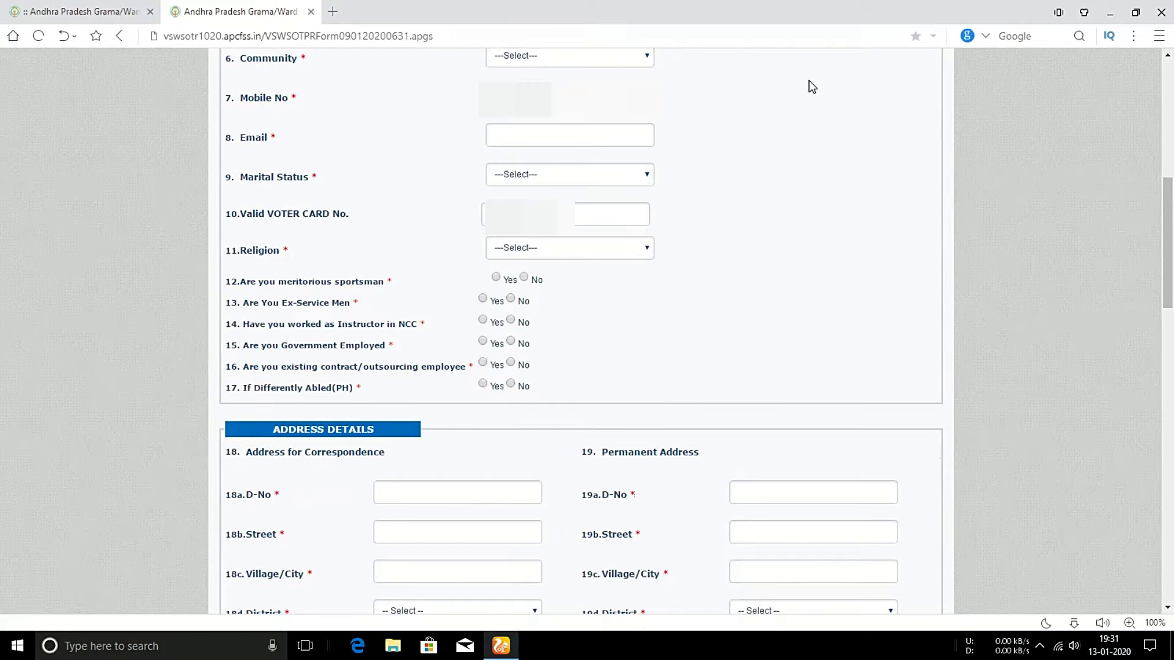
Set the community to BC-E and paste the applicant's e-mail address.
left_click(633, 60)
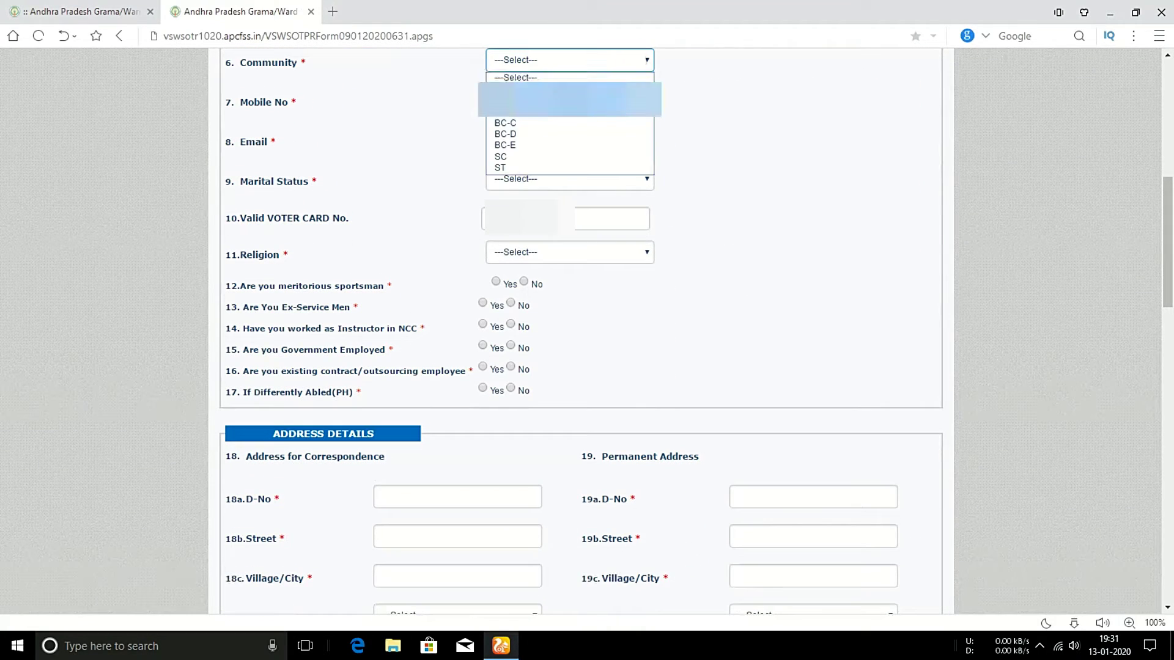
left_click(517, 144)
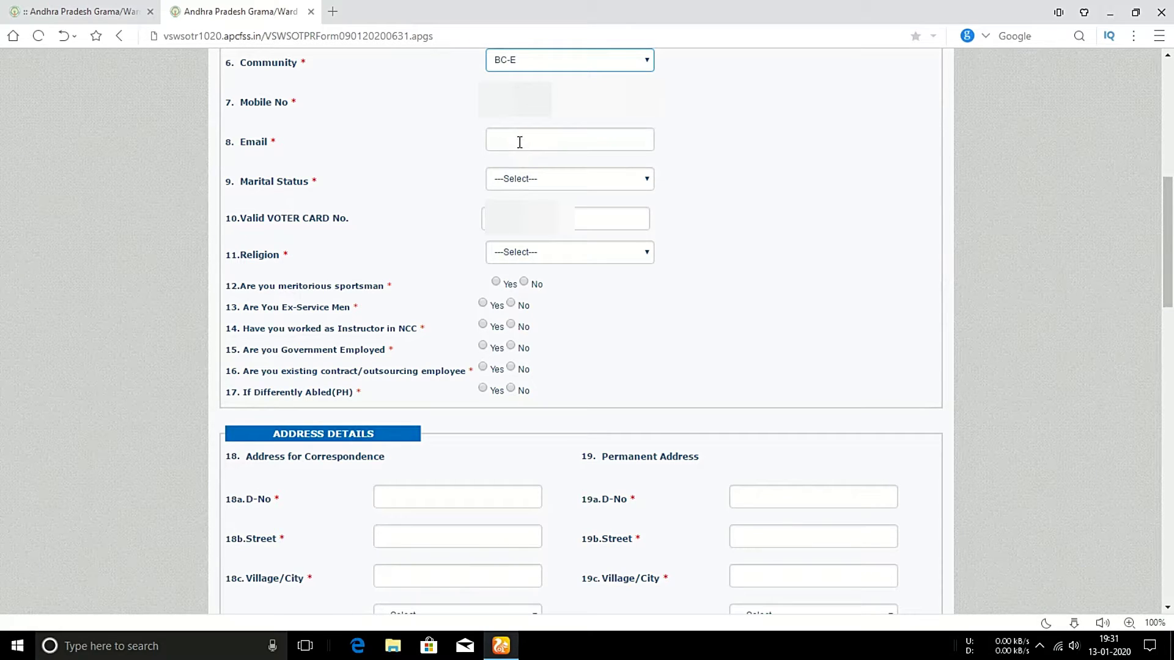
left_click(520, 142)
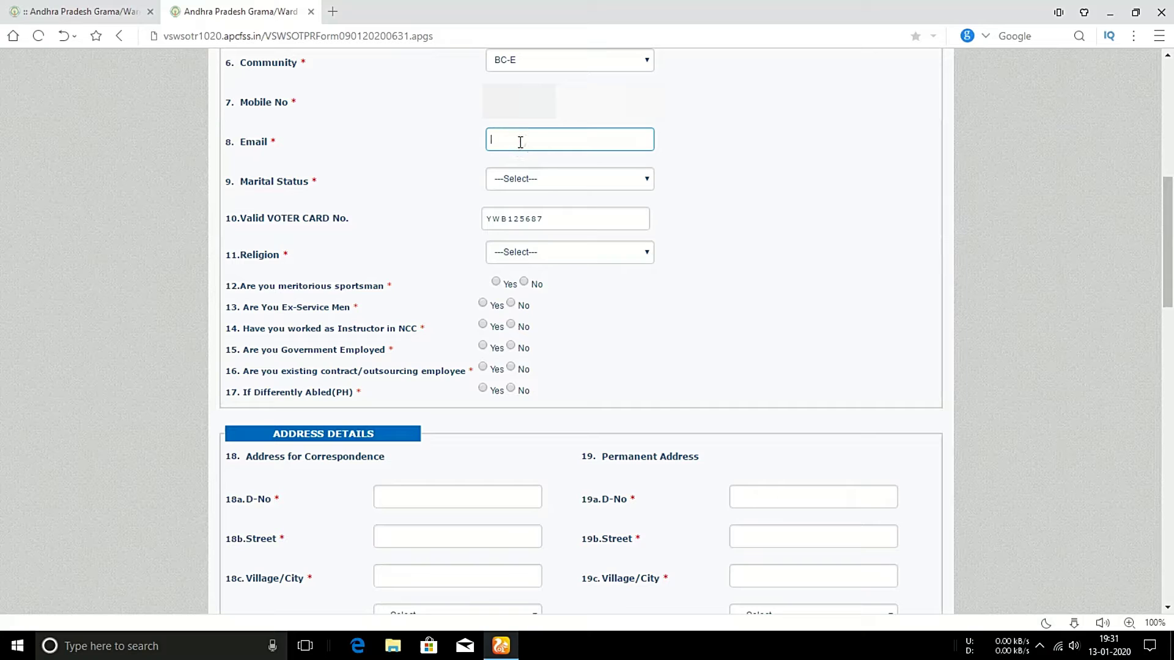
key("ctrl+v")
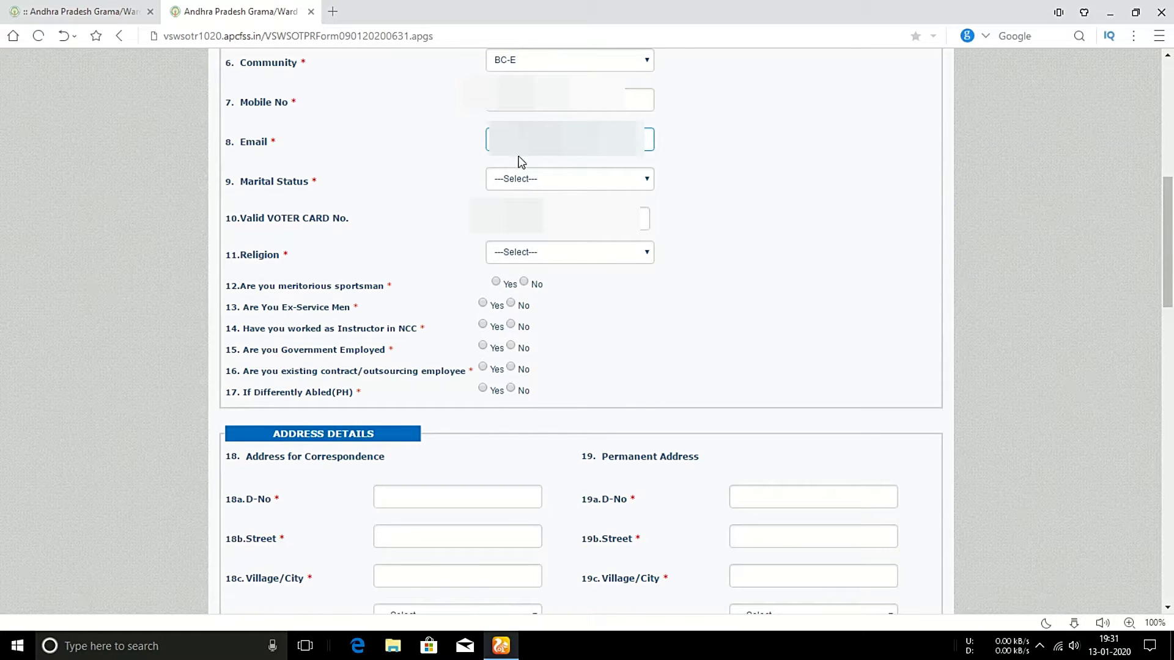
Set marital status to UNMARRIED and religion to HINDU.
left_click(530, 179)
key("Down")
key("Down")
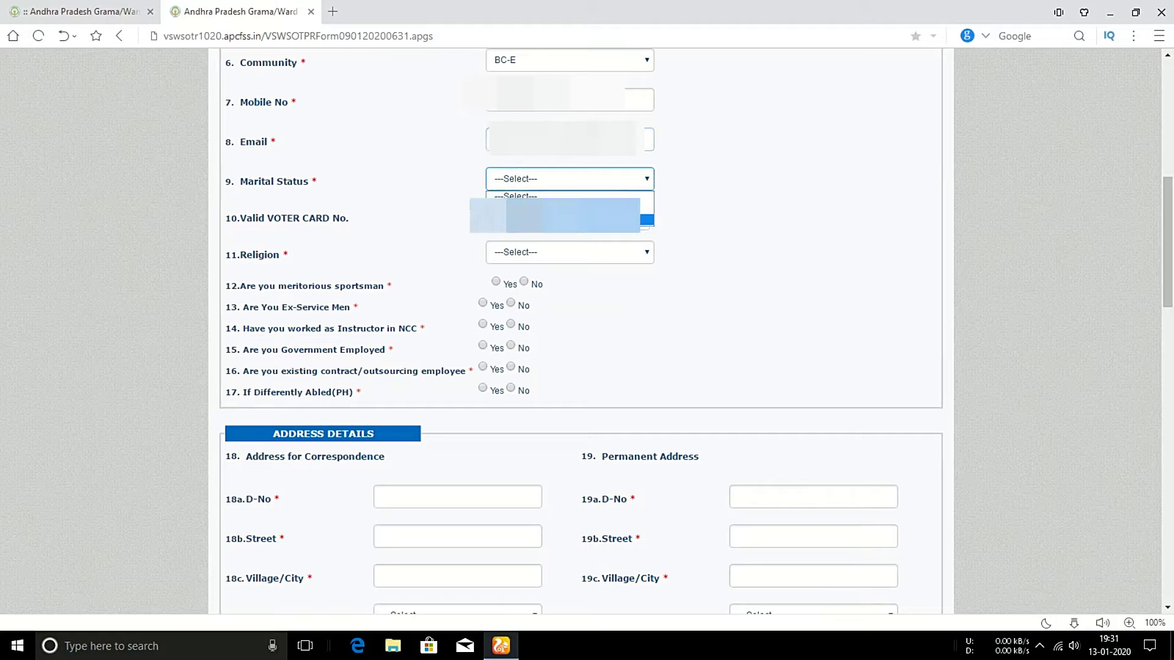
key("Return")
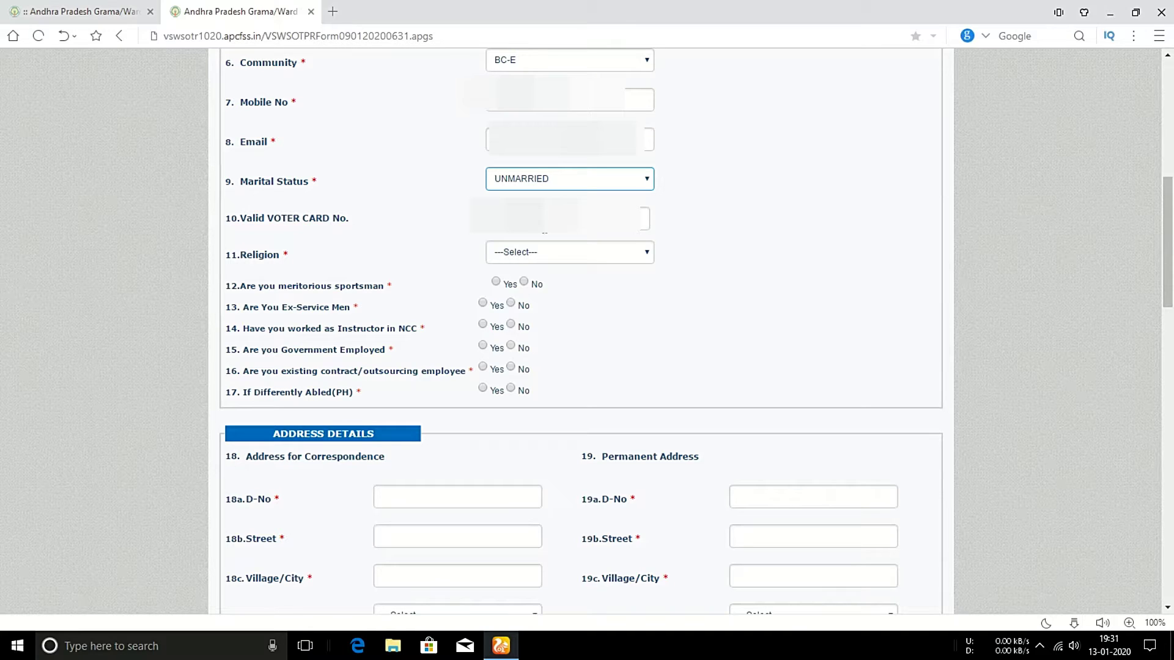
left_click(543, 252)
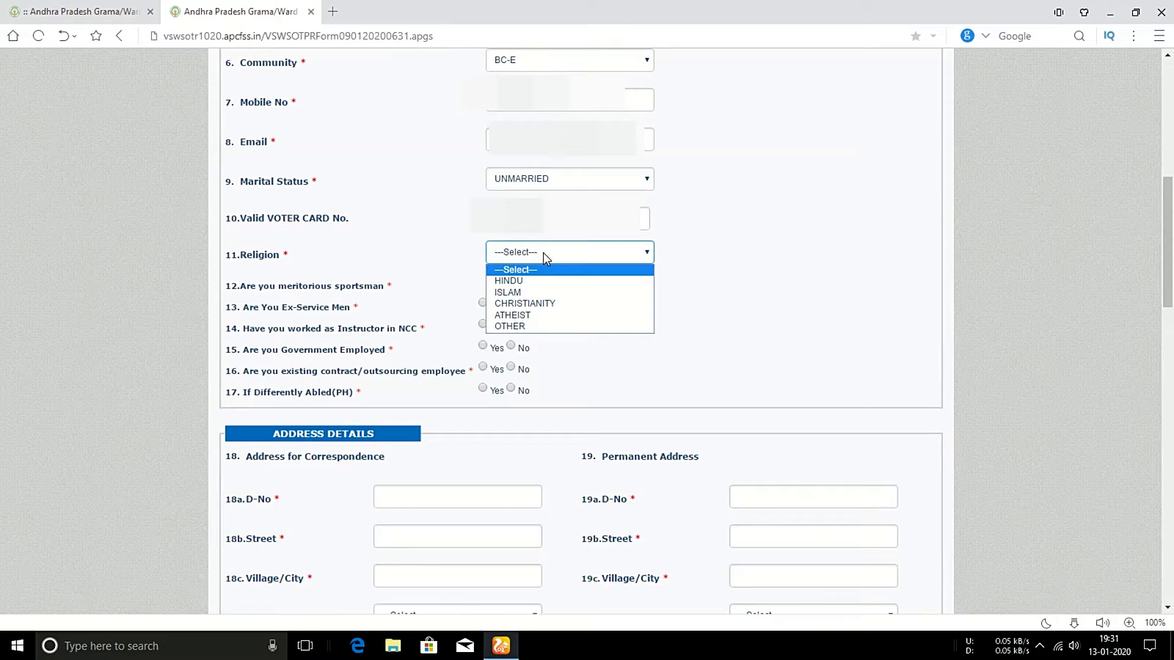
left_click(530, 279)
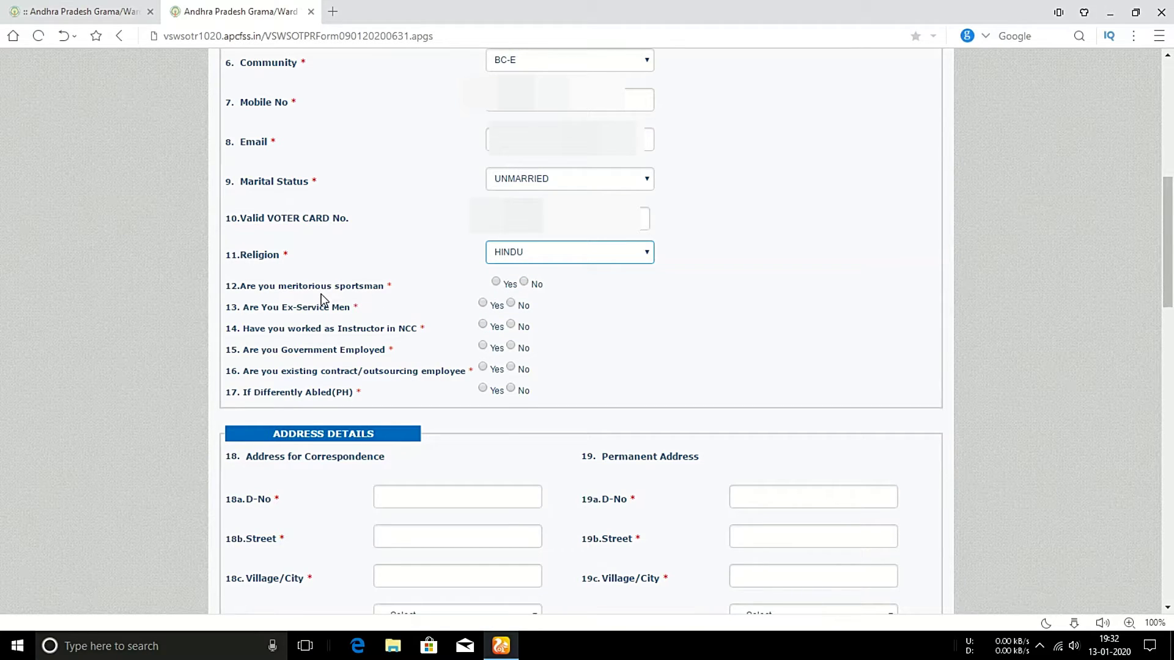
Answer No to the sportsman, ex-service men, NCC instructor and government employee questions.
left_click(524, 282)
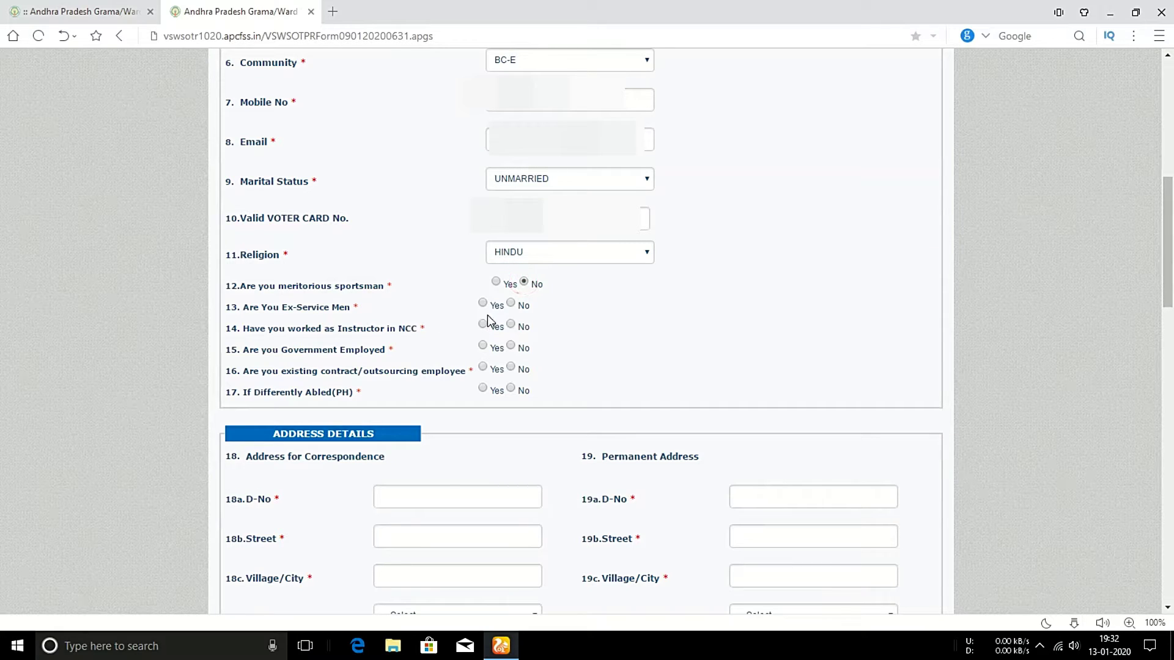
left_click(511, 304)
left_click(511, 325)
left_click(511, 346)
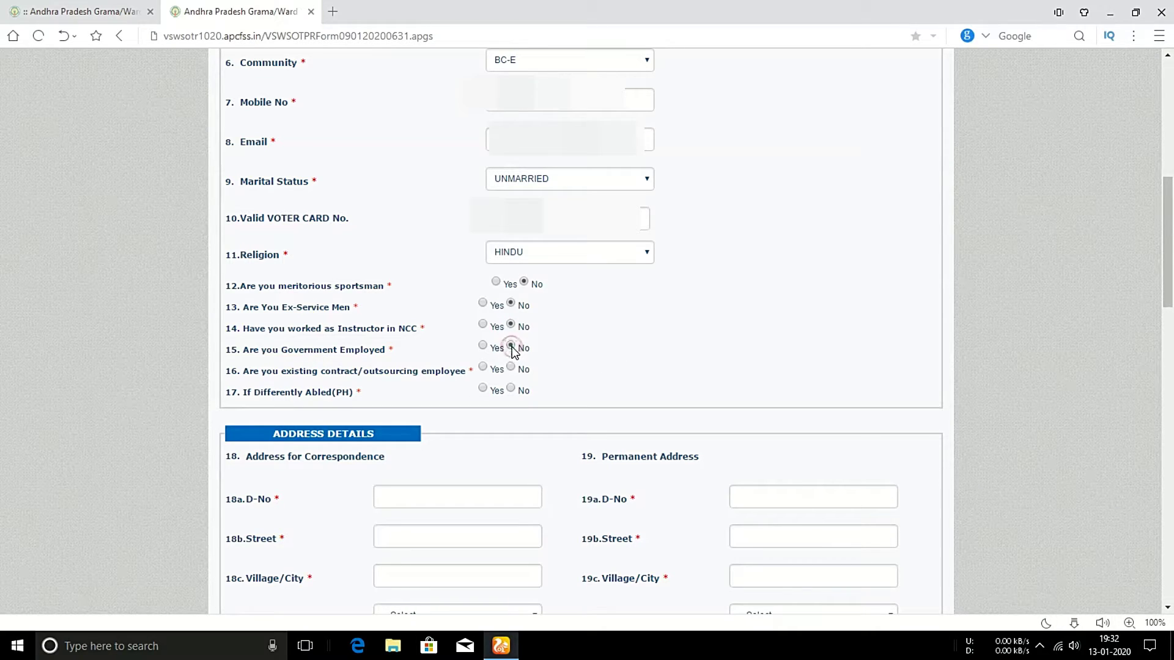
Inspect the contract employee department and service-length options, then answer No.
left_click(483, 367)
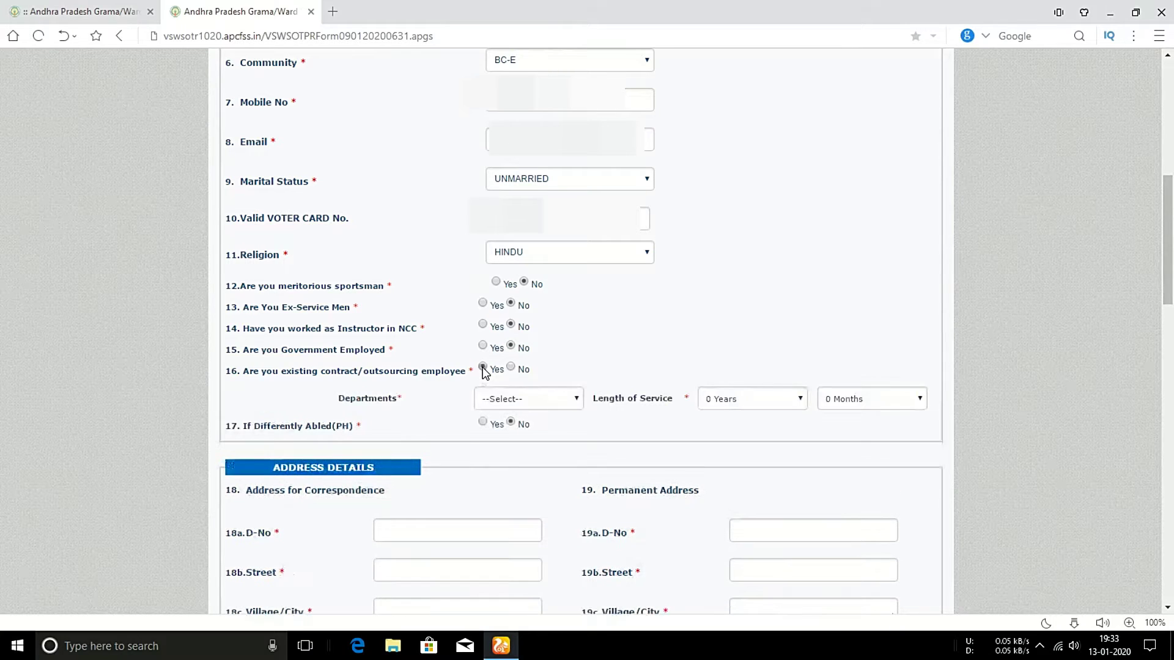
left_click(538, 403)
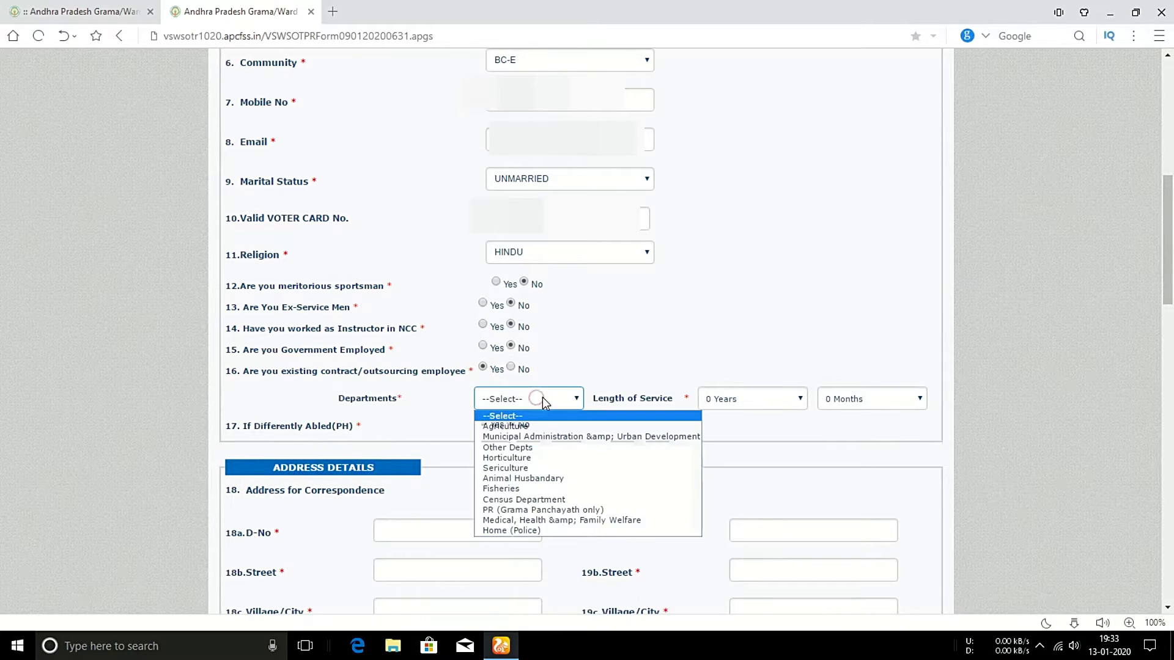
left_click(697, 337)
left_click(780, 402)
left_click(780, 402)
left_click(875, 398)
left_click(878, 397)
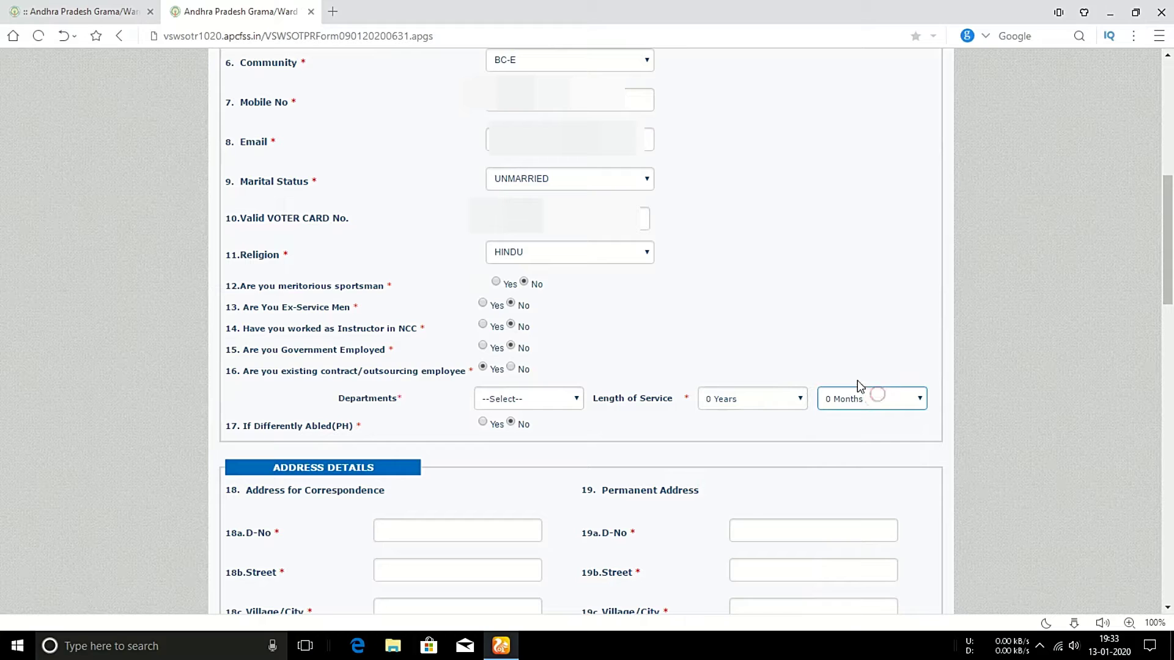
left_click(512, 367)
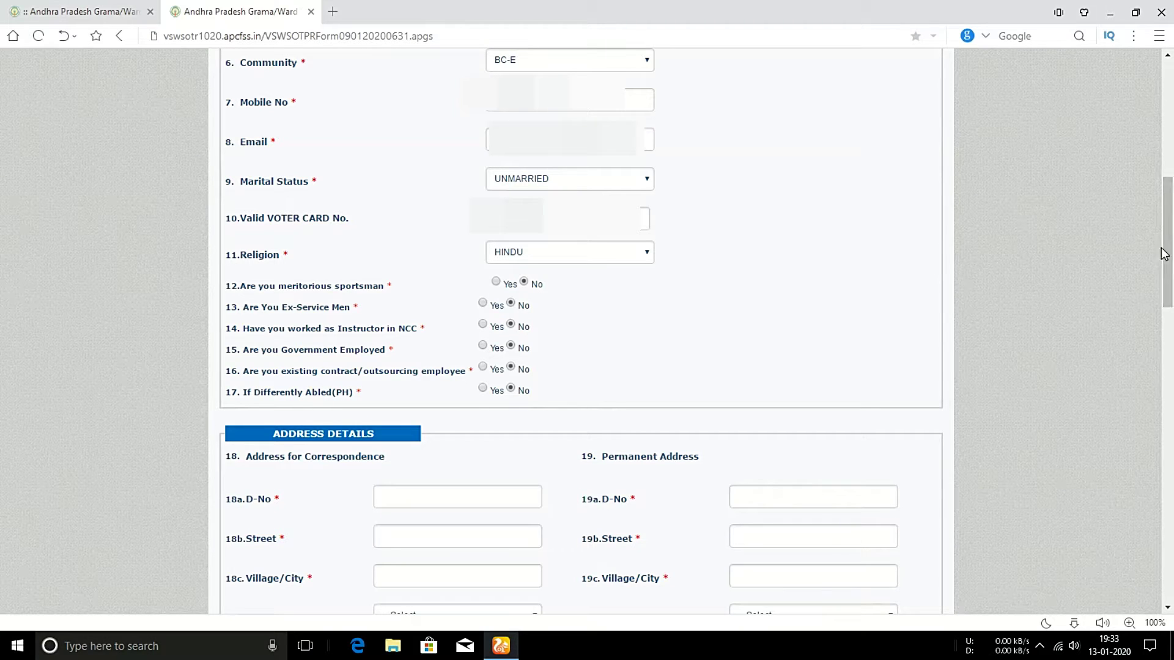
Enter the correspondence door number, street and city, and pick district KURNOOL.
left_click_drag(1169, 251, 1169, 339)
left_click(413, 118)
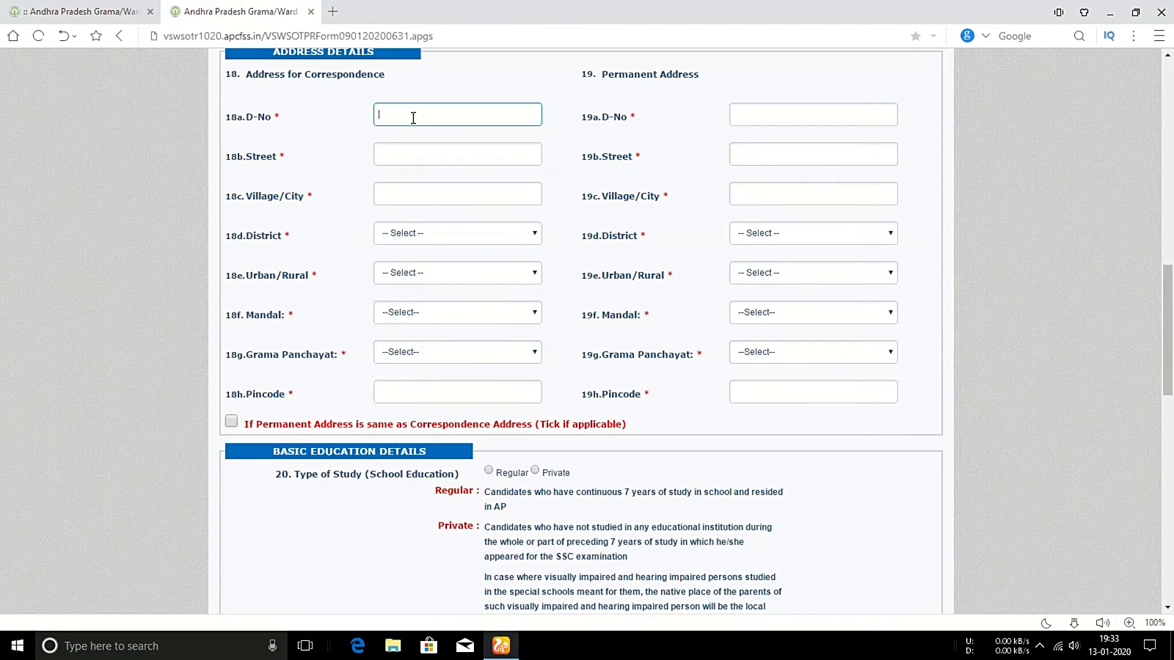
key("Tab")
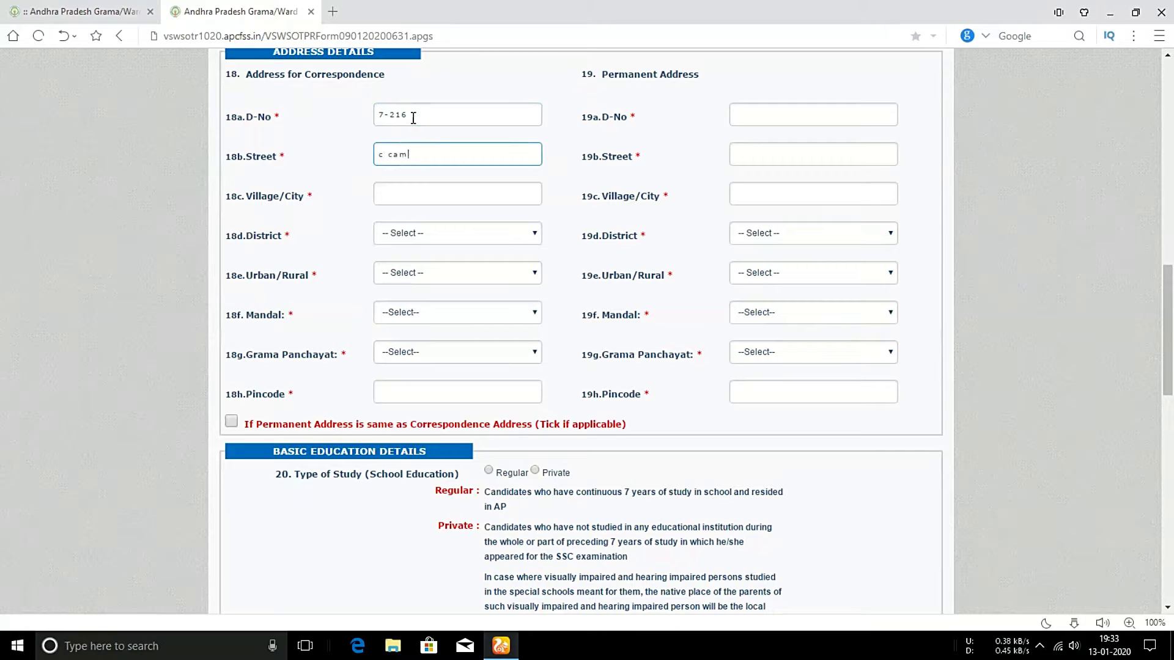
key("Tab")
type("kurnool")
key("Tab")
key("Down")
key("Down")
key("Down")
key("Down")
key("Down")
key("Down")
key("Down")
key("Tab")
Set URBAN, Kurnool municipality, Election Ward No. 9 and the pincode, then copy to permanent address.
left_click(440, 275)
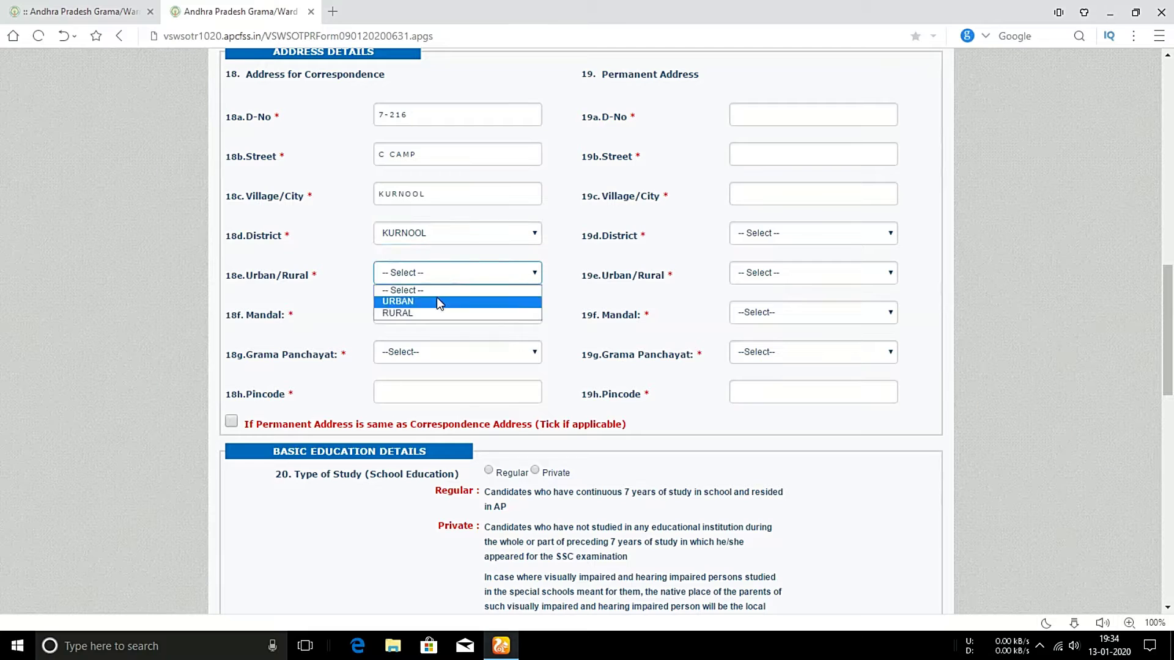
left_click(437, 297)
left_click(404, 313)
left_click(393, 397)
left_click(428, 352)
left_click(403, 495)
left_click(398, 393)
type("518001")
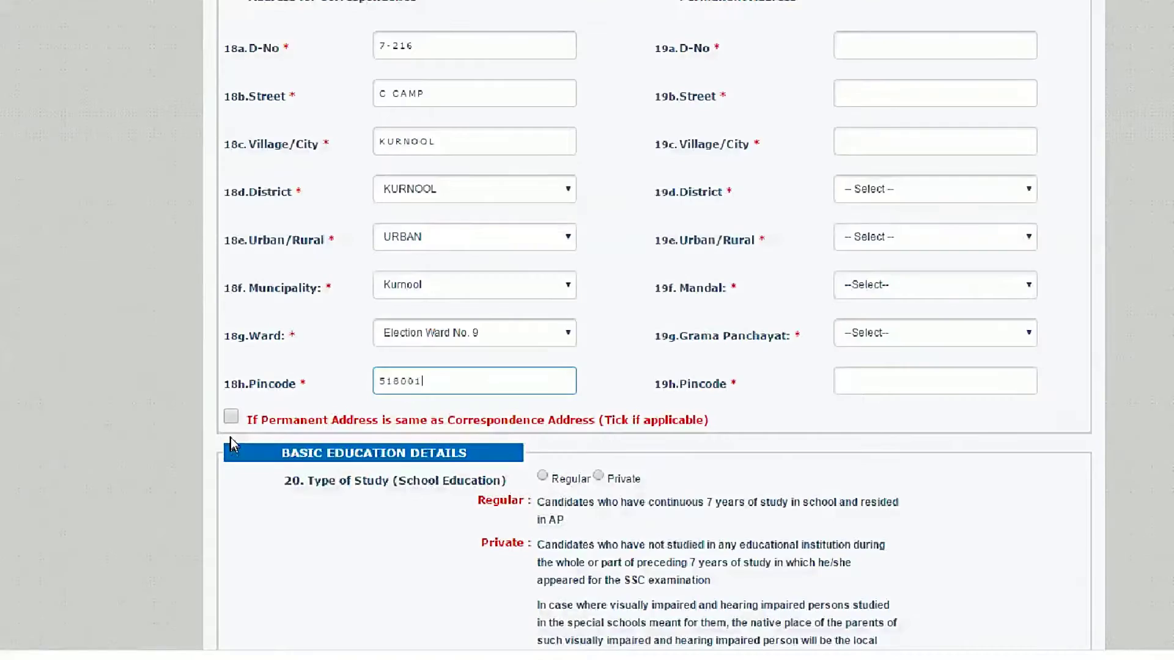
left_click(231, 421)
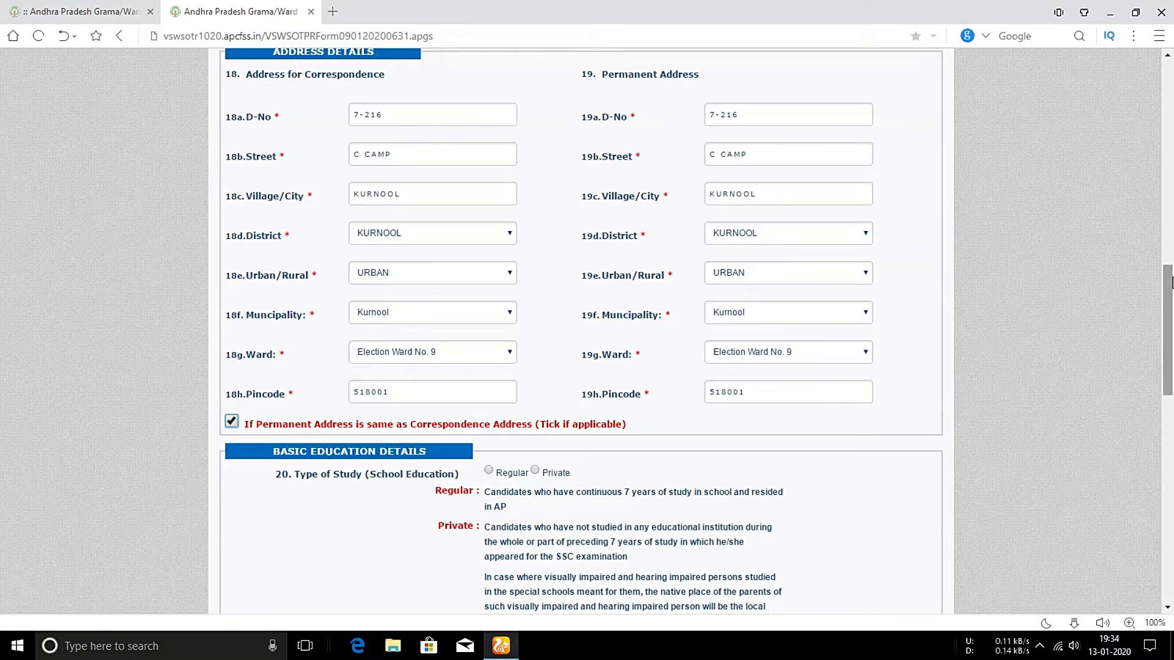
Choose Regular schooling and KURNOOL as the study district for 4th to 6th class.
scroll(1047, 305, "down", 3)
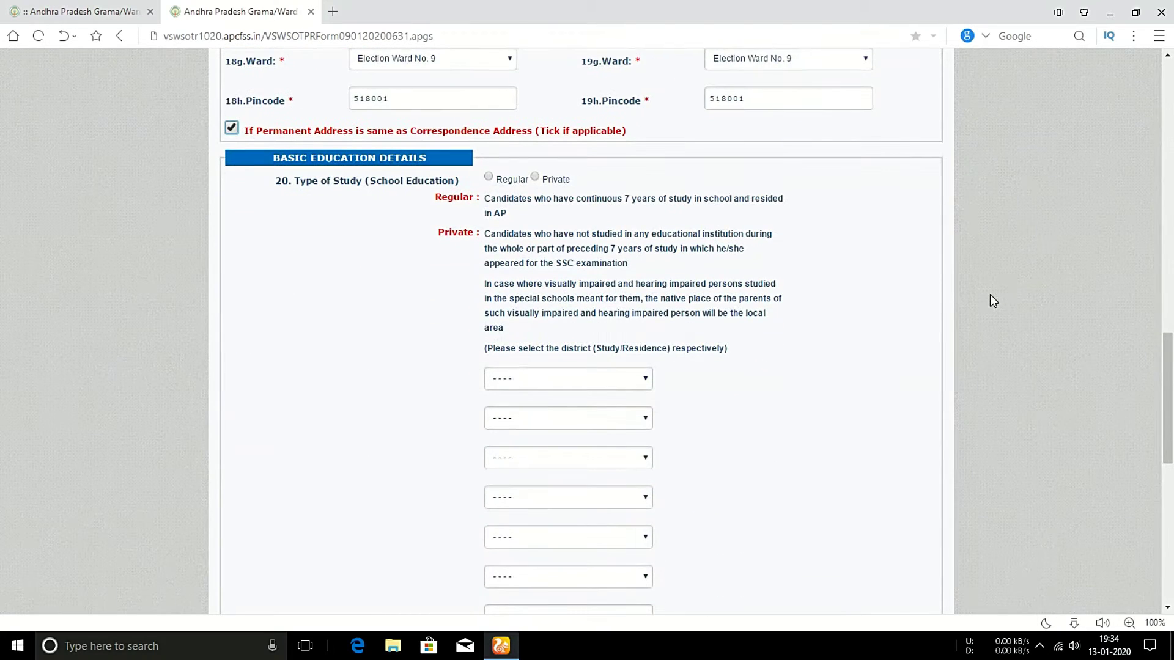
scroll(989, 293, "down", 3)
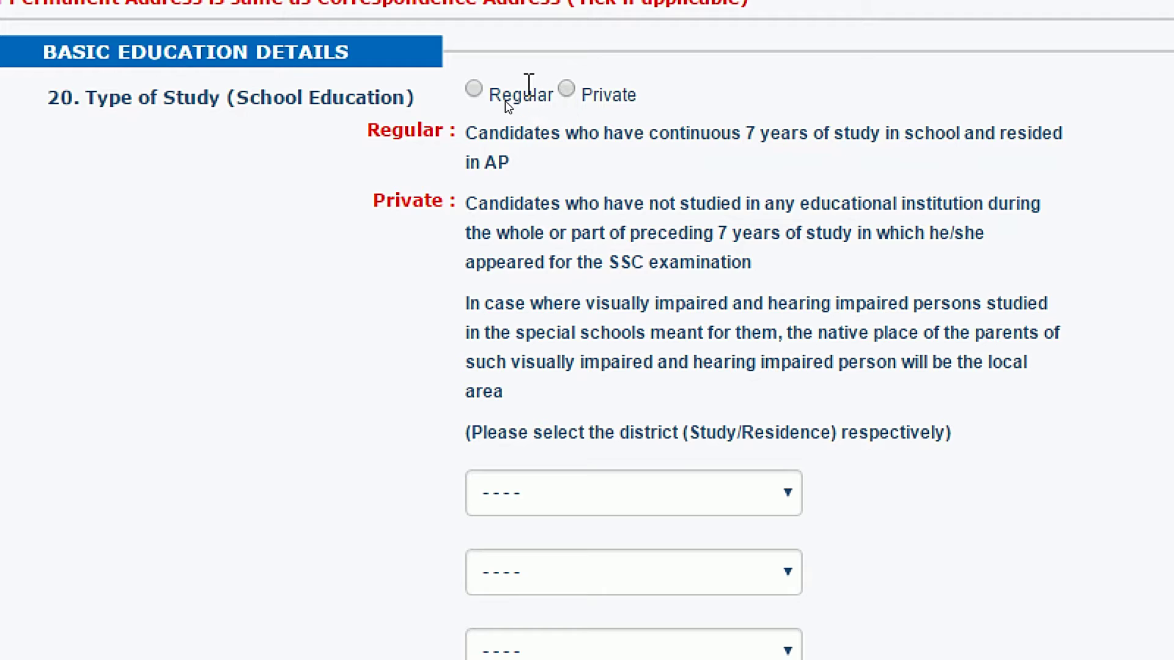
left_click(474, 89)
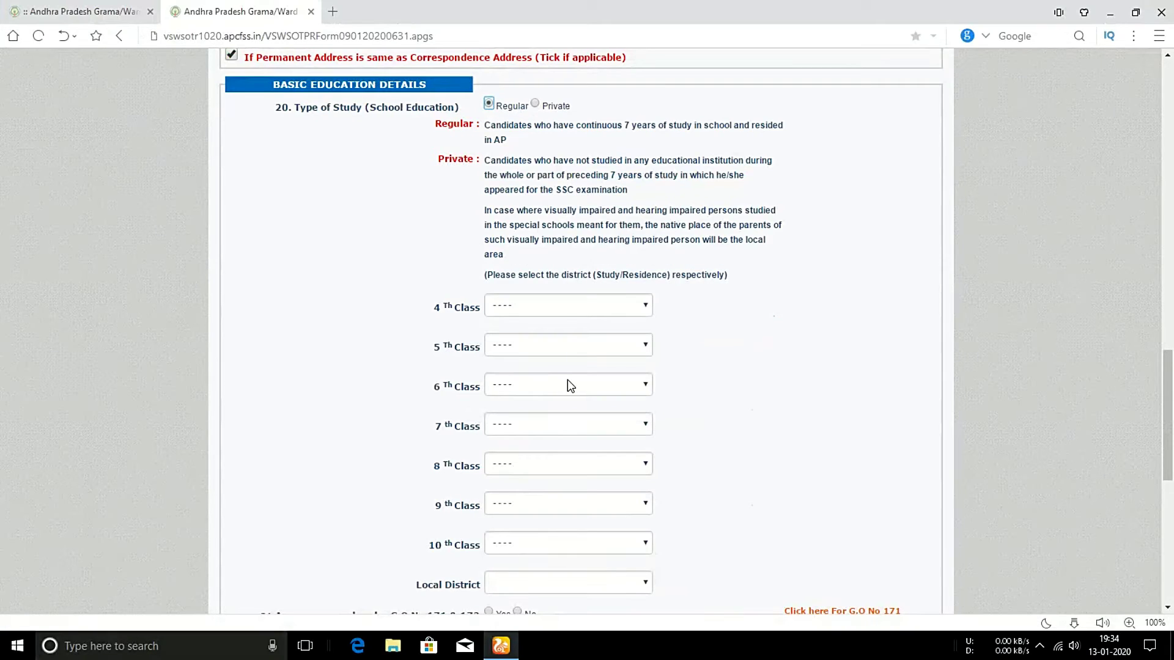
left_click(556, 306)
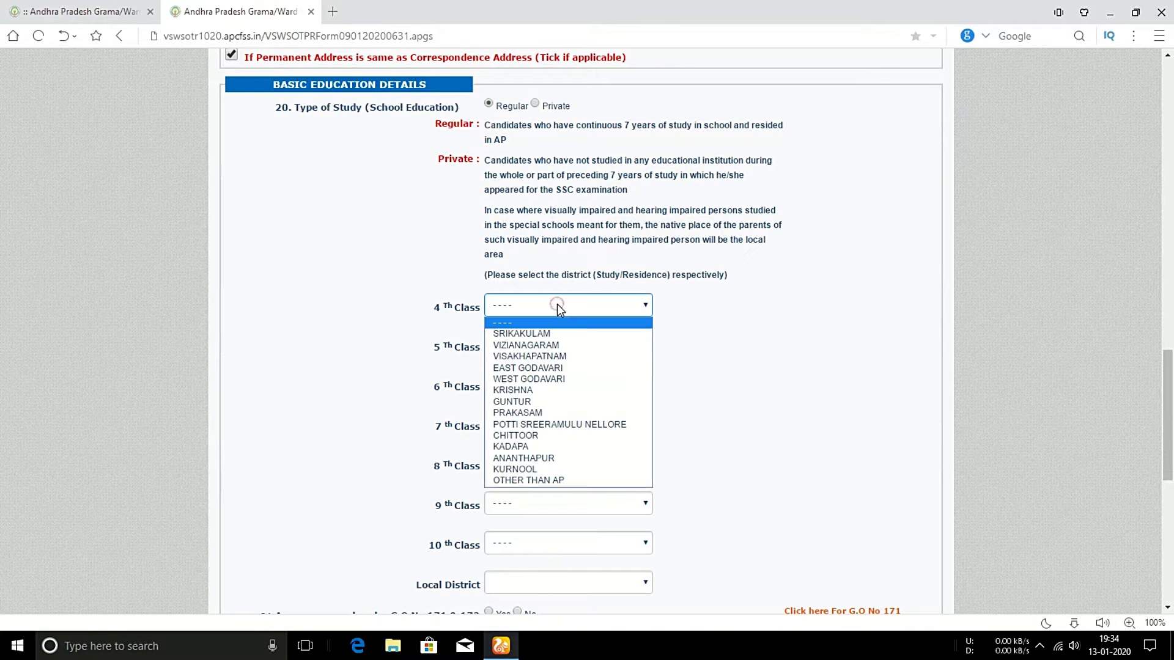
left_click(536, 469)
left_click(517, 345)
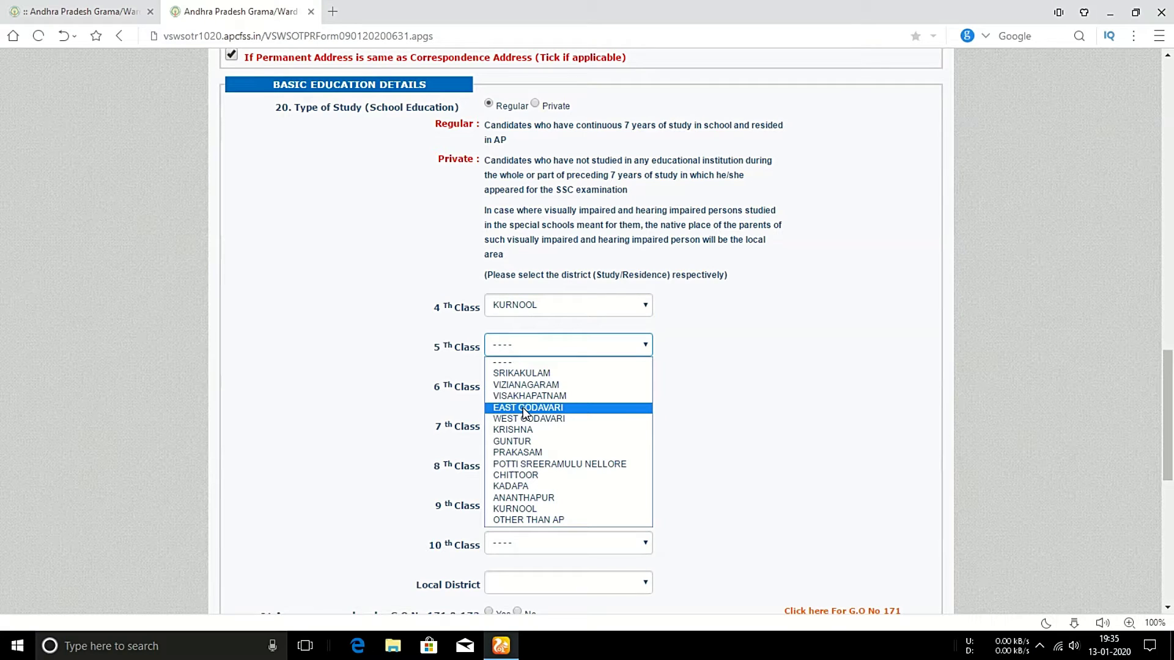
left_click(527, 509)
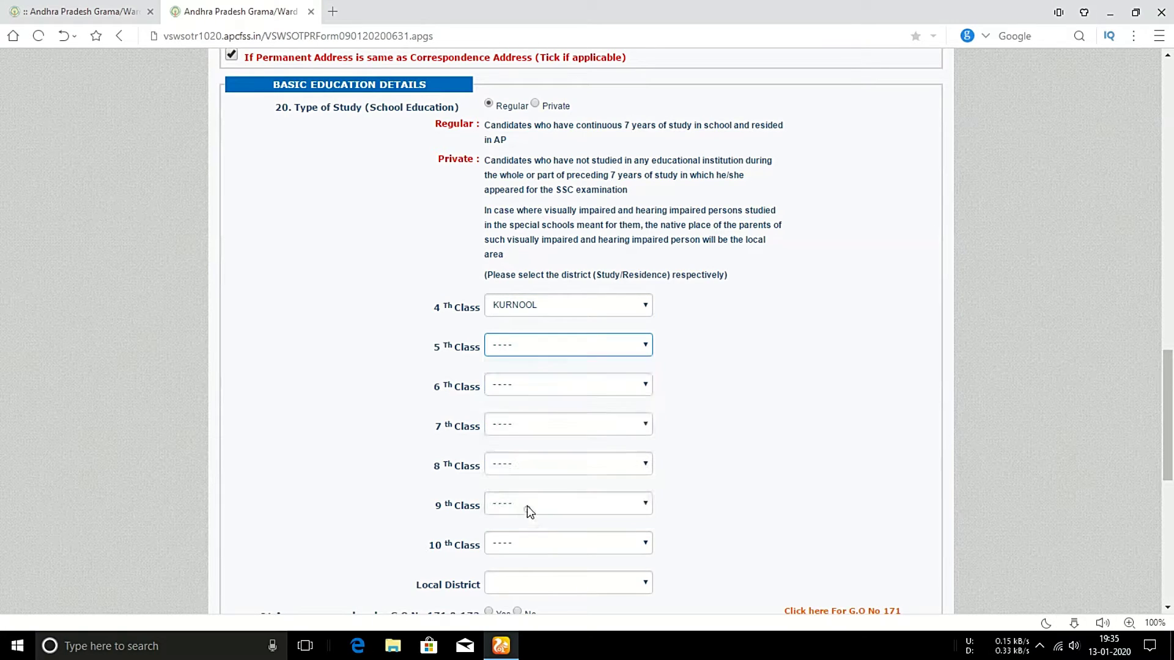
left_click(524, 387)
left_click(527, 551)
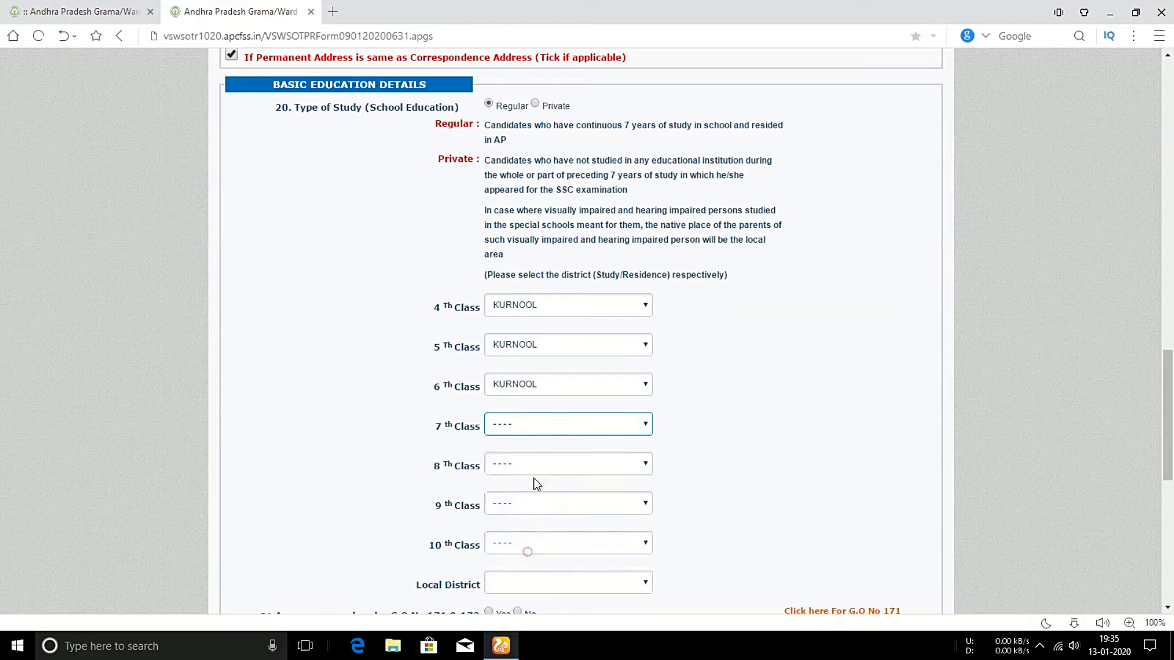
Set KURNOOL as the study district for 7th through 10th class.
left_click(531, 430)
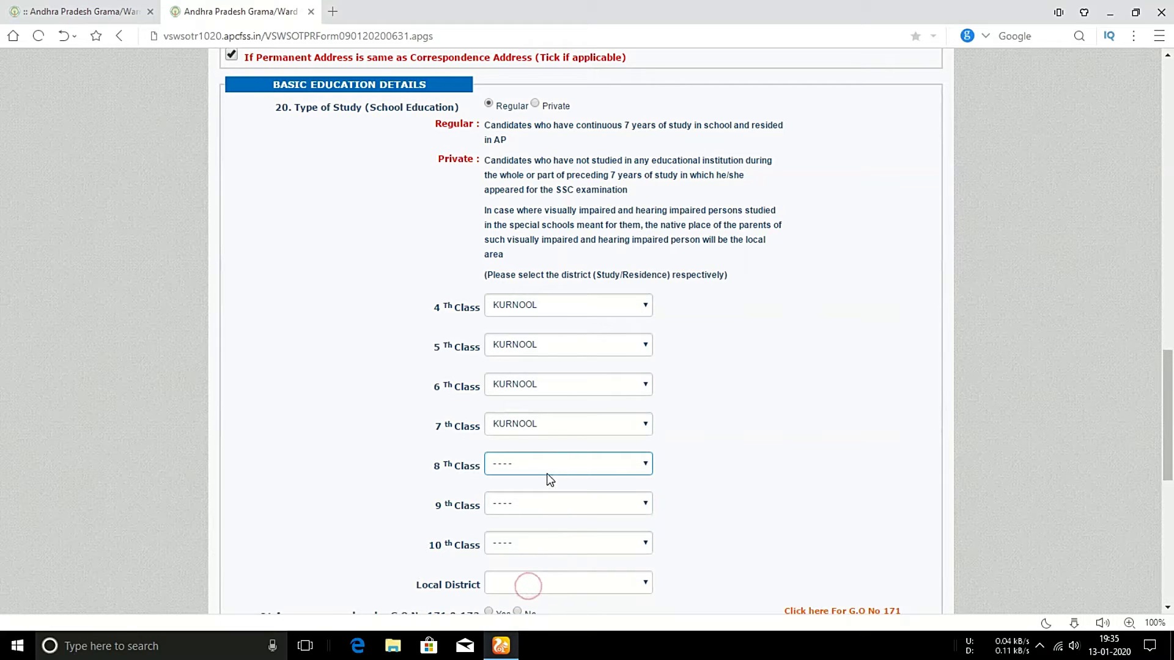
left_click(547, 474)
left_click(541, 435)
left_click(538, 503)
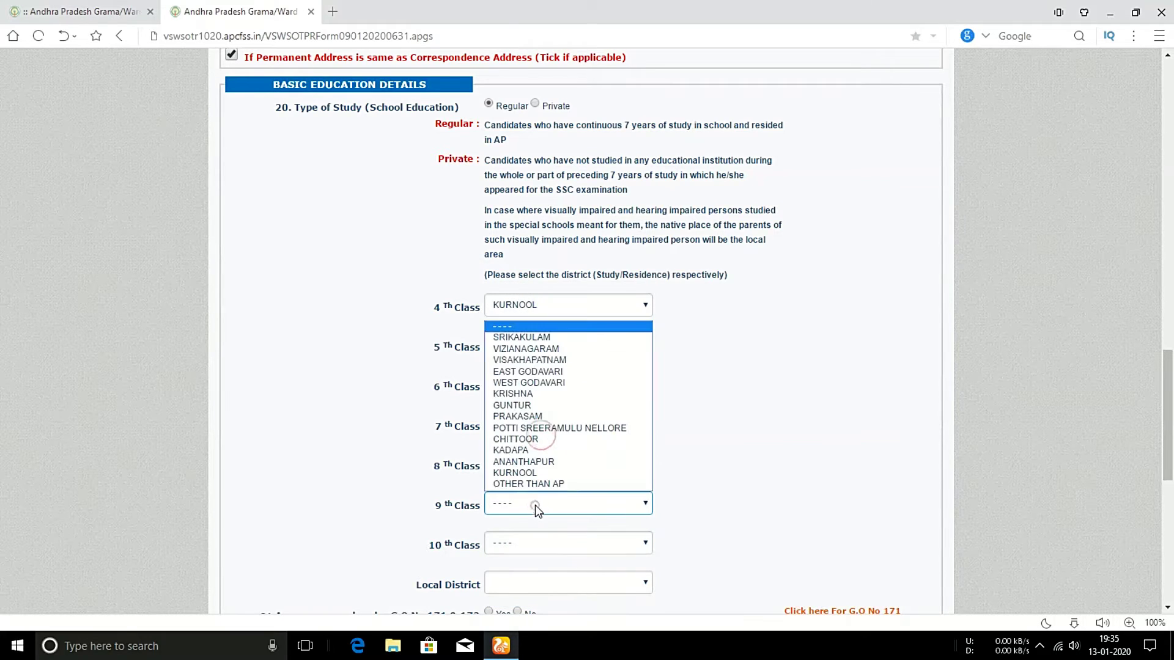
left_click(532, 473)
left_click(532, 544)
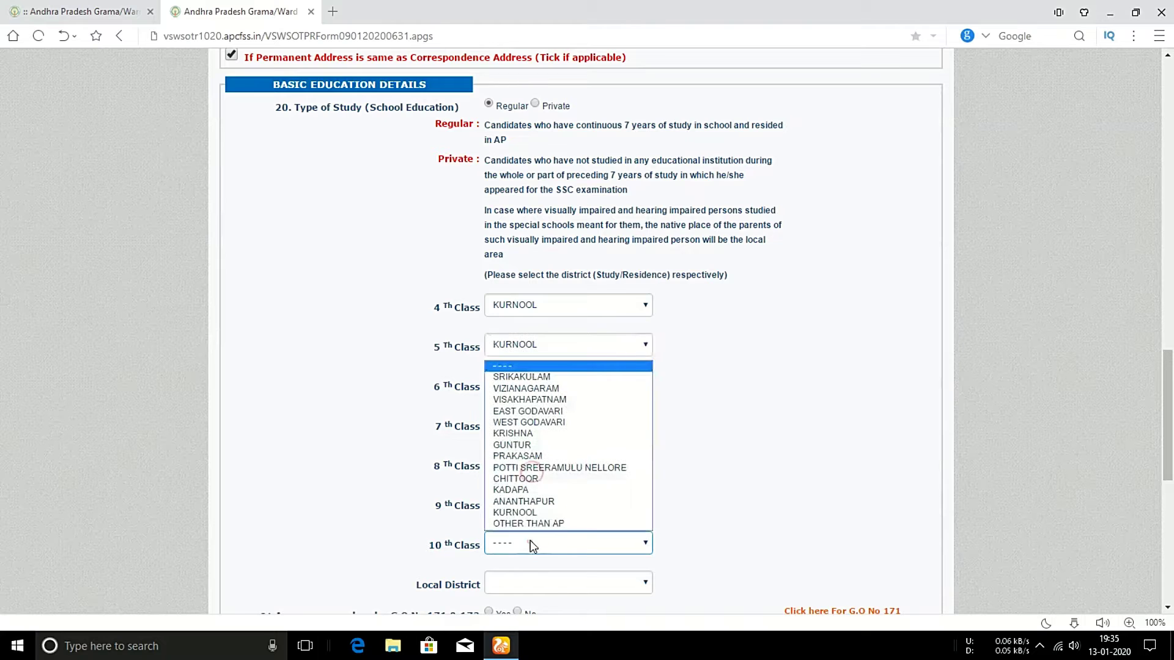
left_click(515, 513)
scroll(541, 511, "down", 2)
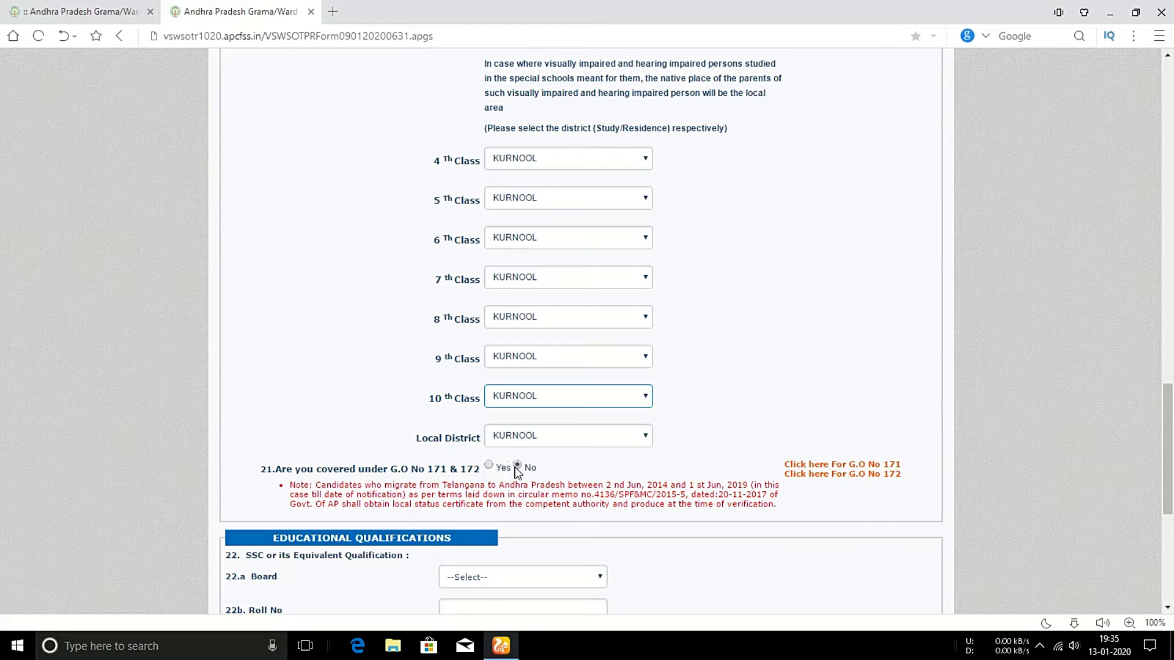
Select the Andhra Pradesh Board of Secondary Education and enter the SSC roll number.
scroll(519, 469, "down", 1)
scroll(515, 471, "down", 2)
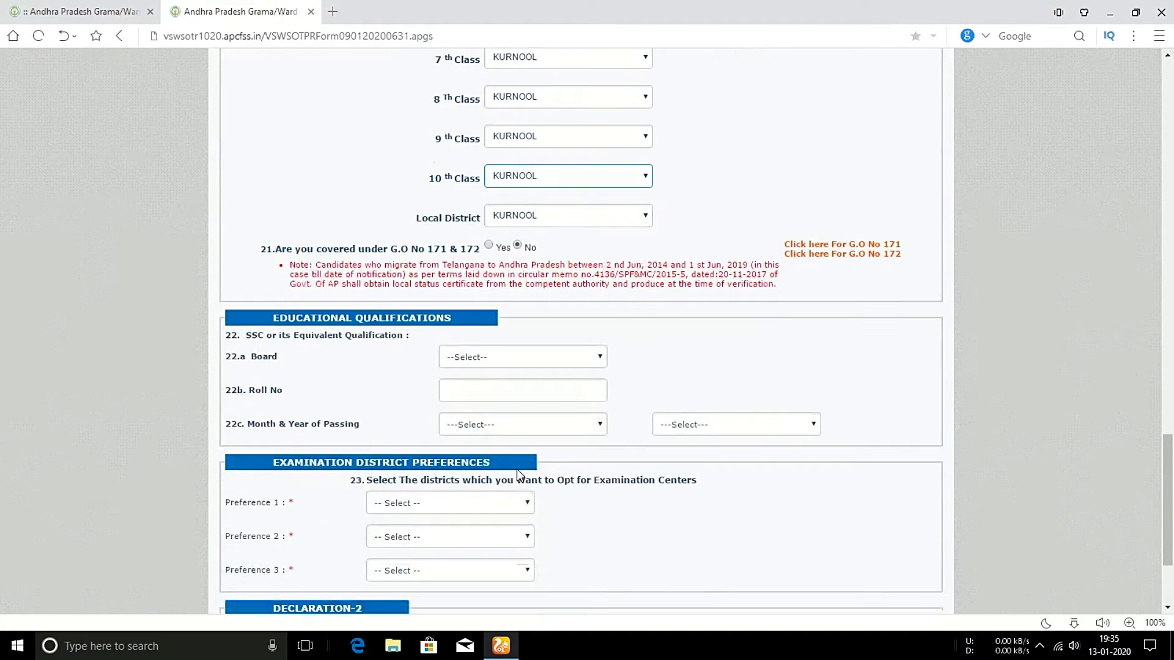
scroll(519, 468, "down", 1)
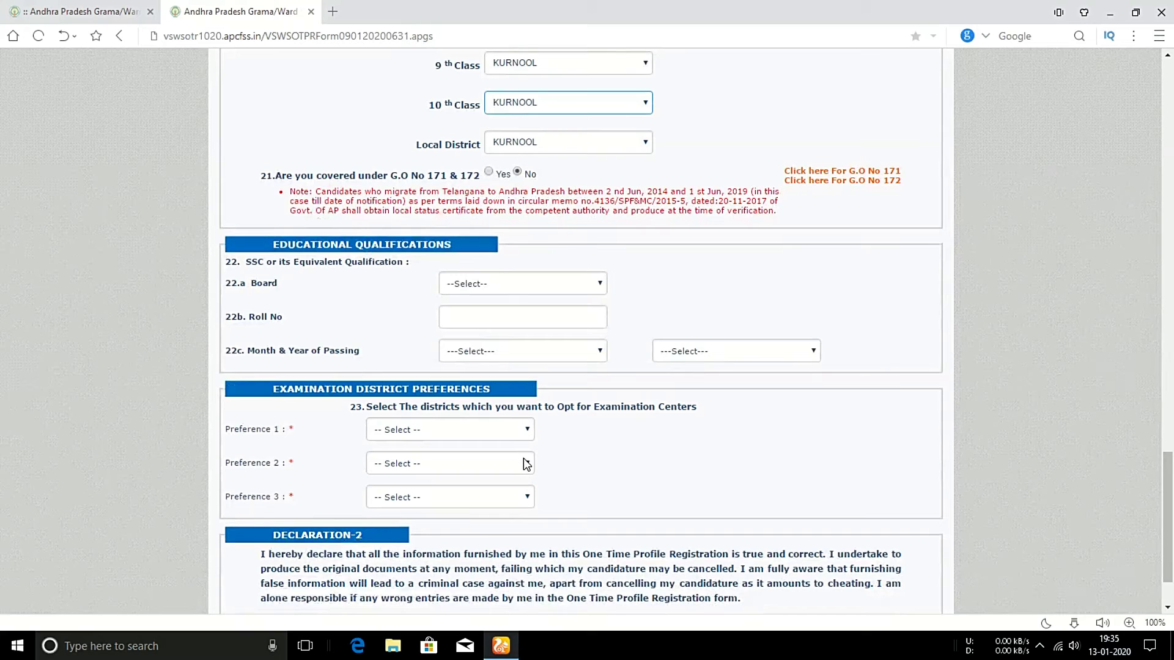
left_click(490, 287)
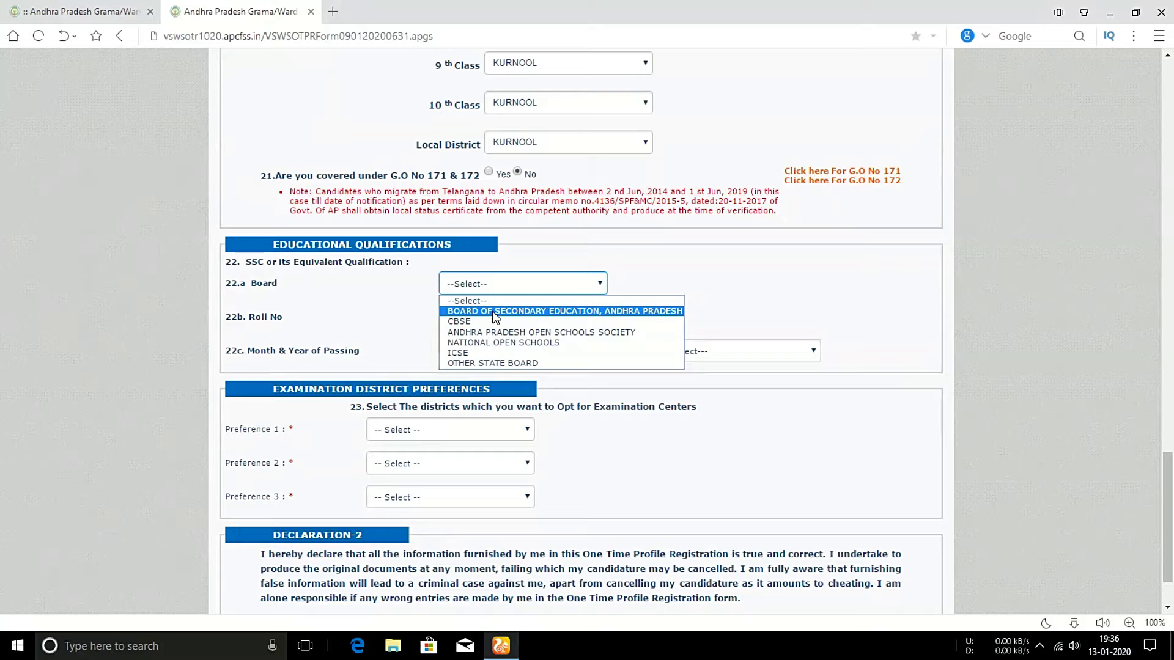
left_click(496, 313)
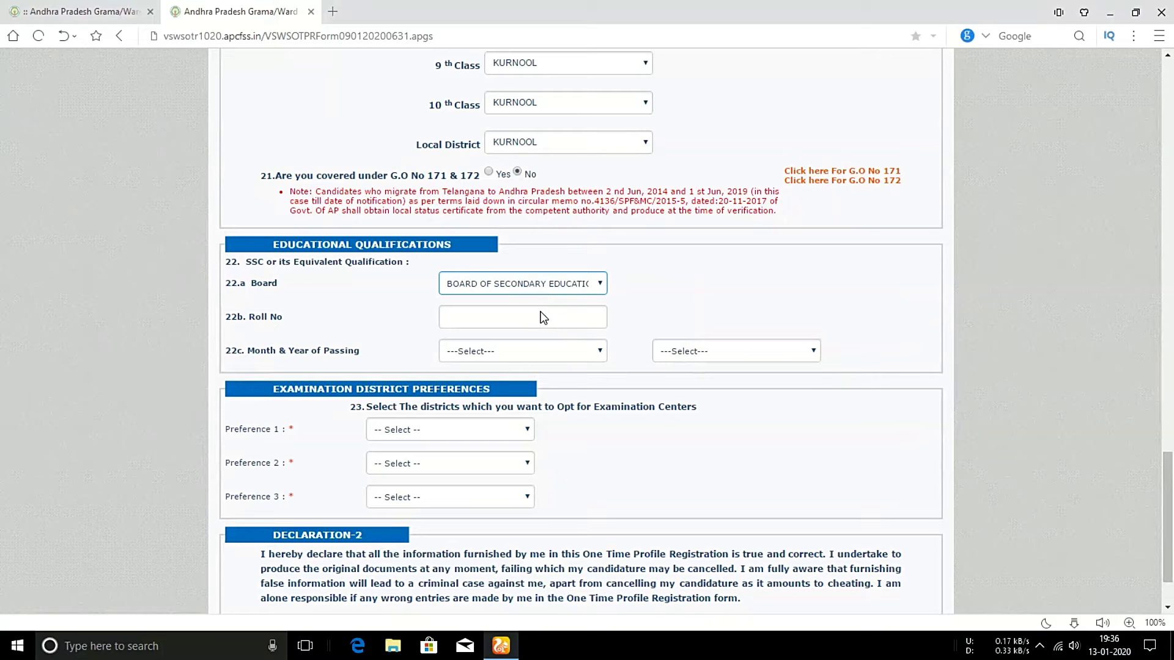
left_click(543, 317)
key("Tab")
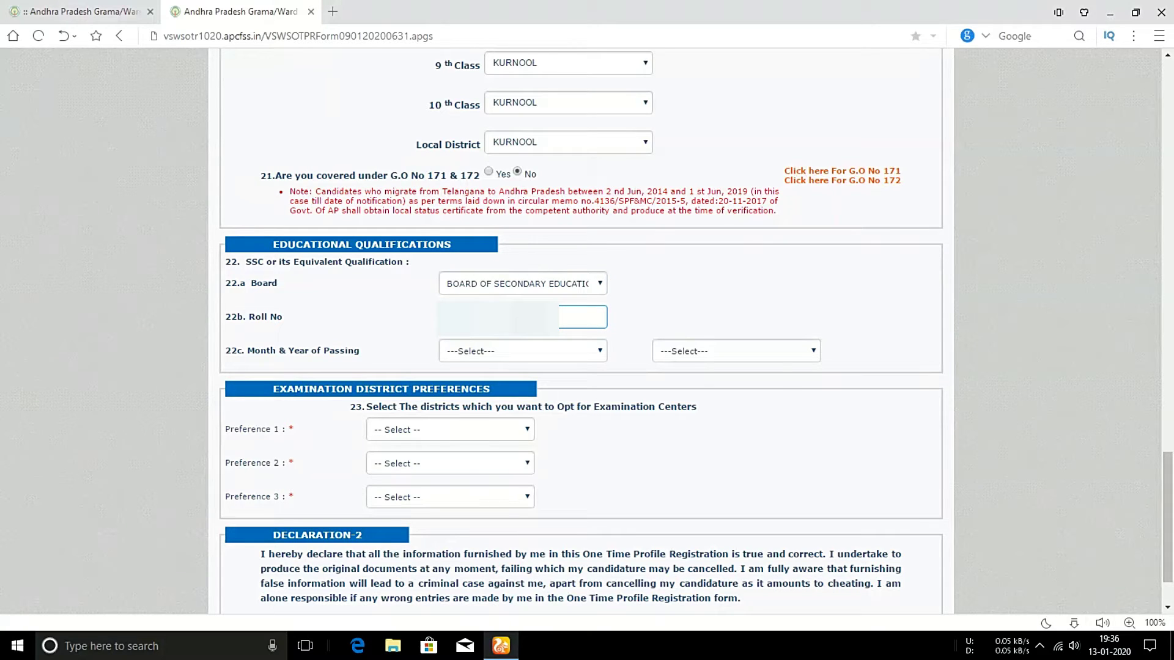
Set the SSC month and year of passing to MARCH 2014.
left_click(511, 353)
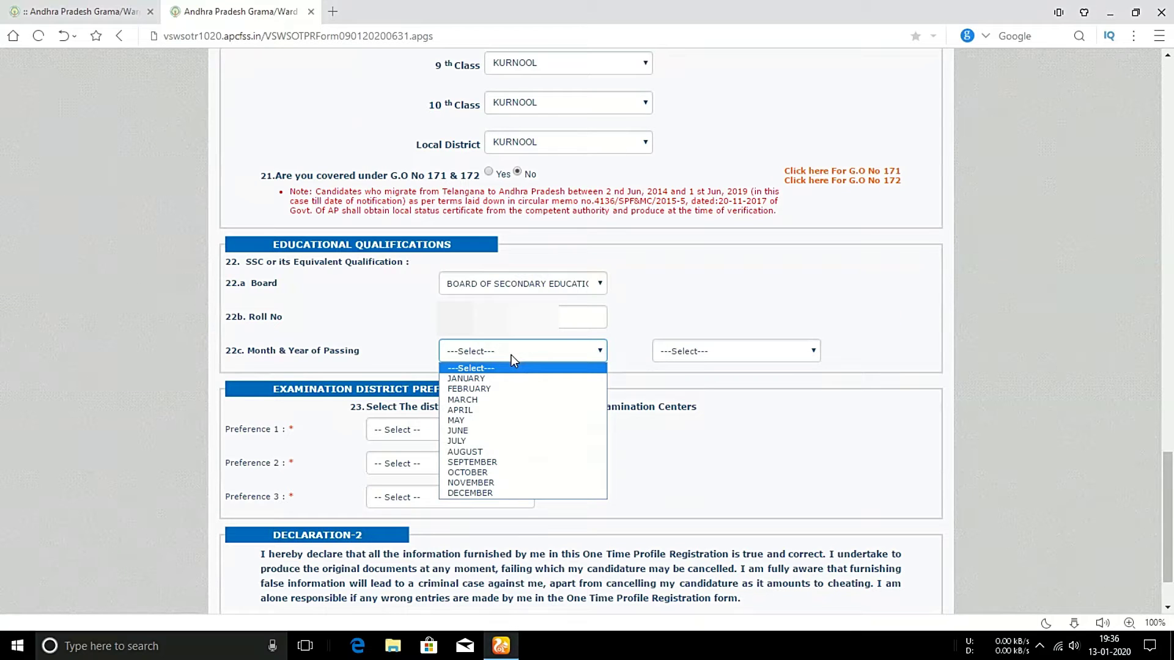
left_click(462, 399)
left_click(734, 351)
left_click(678, 525)
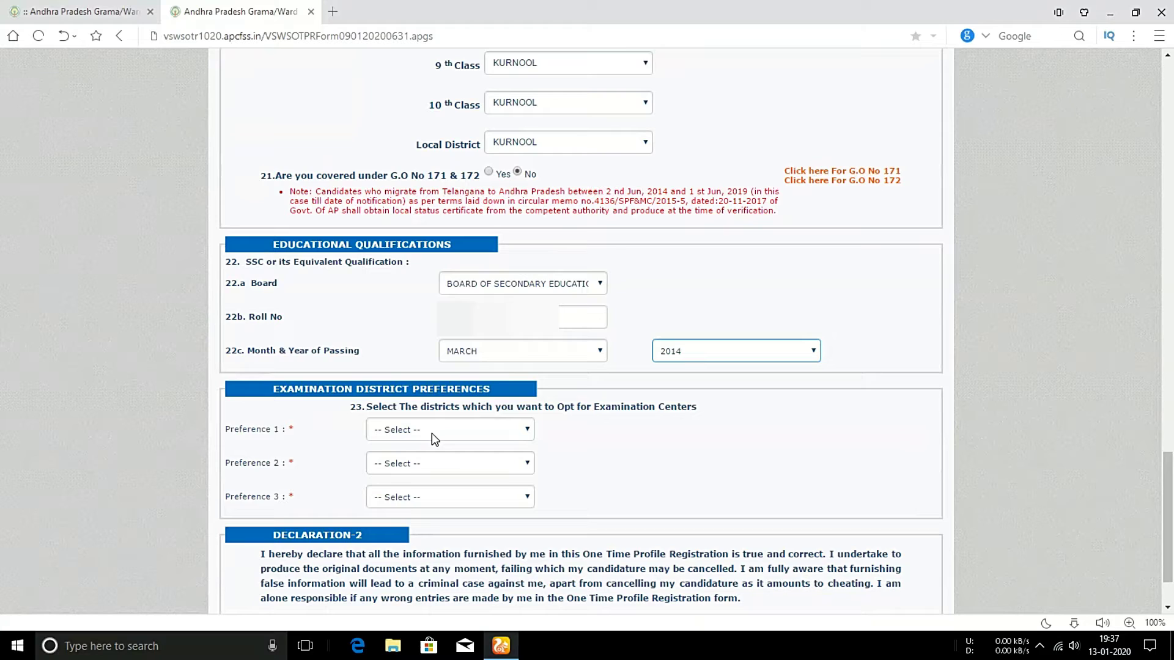
Choose KURNOOL, ANANTHAPUR and KADAPA as exam district preferences 1 to 3.
left_click(431, 433)
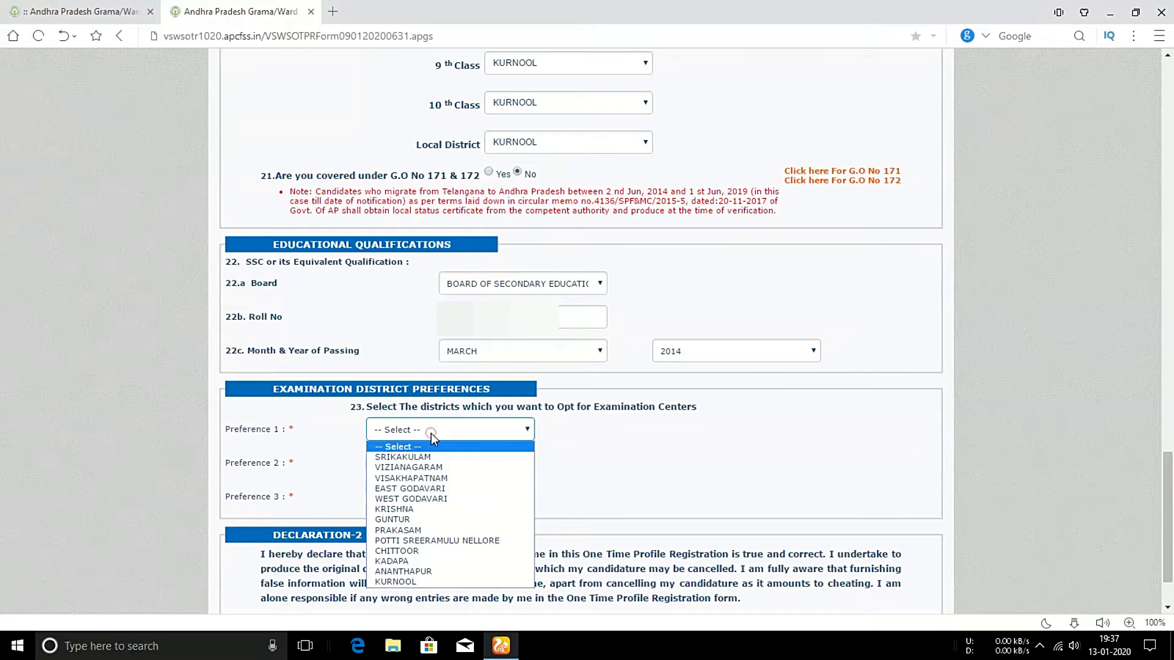
left_click(404, 581)
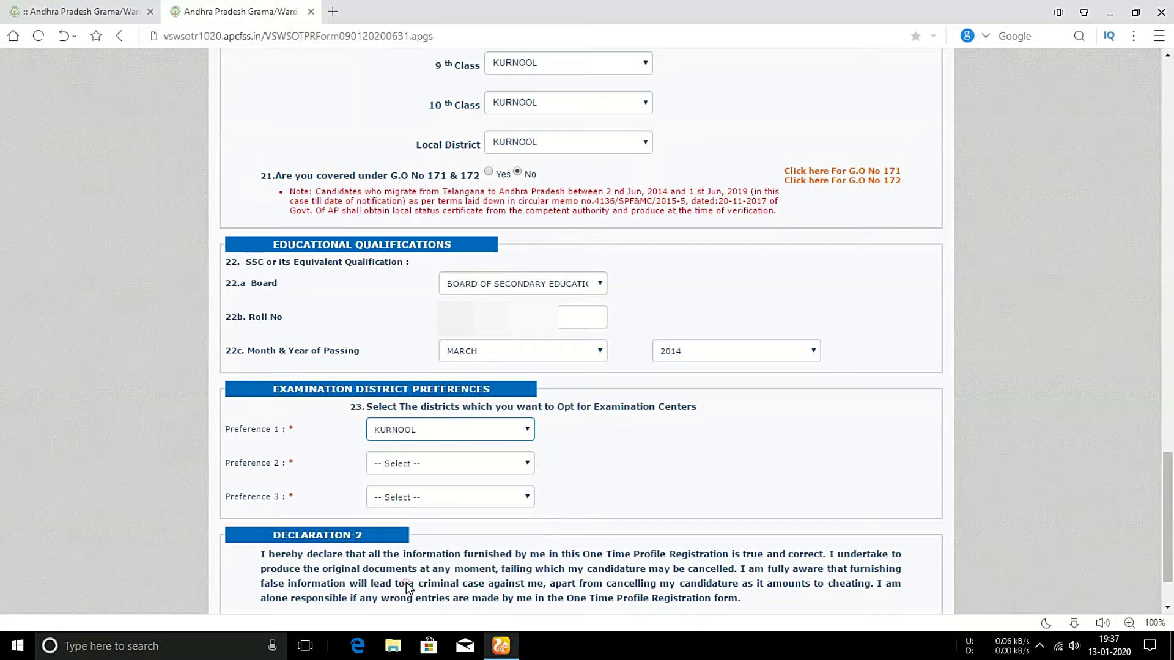
left_click(464, 466)
left_click(431, 605)
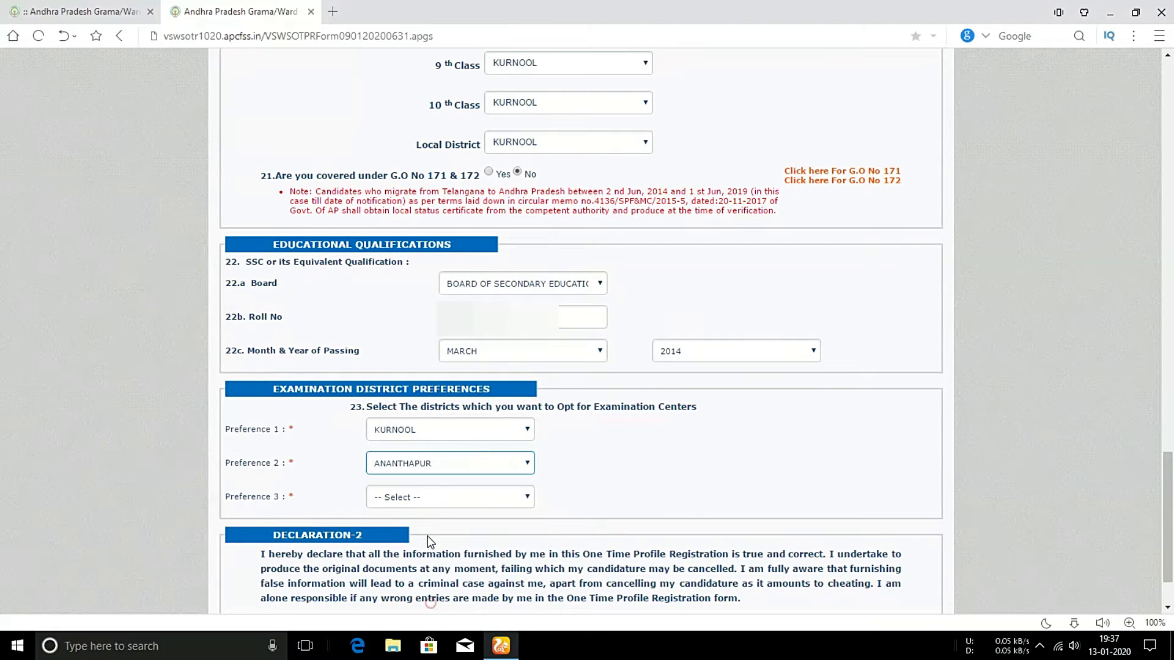
left_click(422, 496)
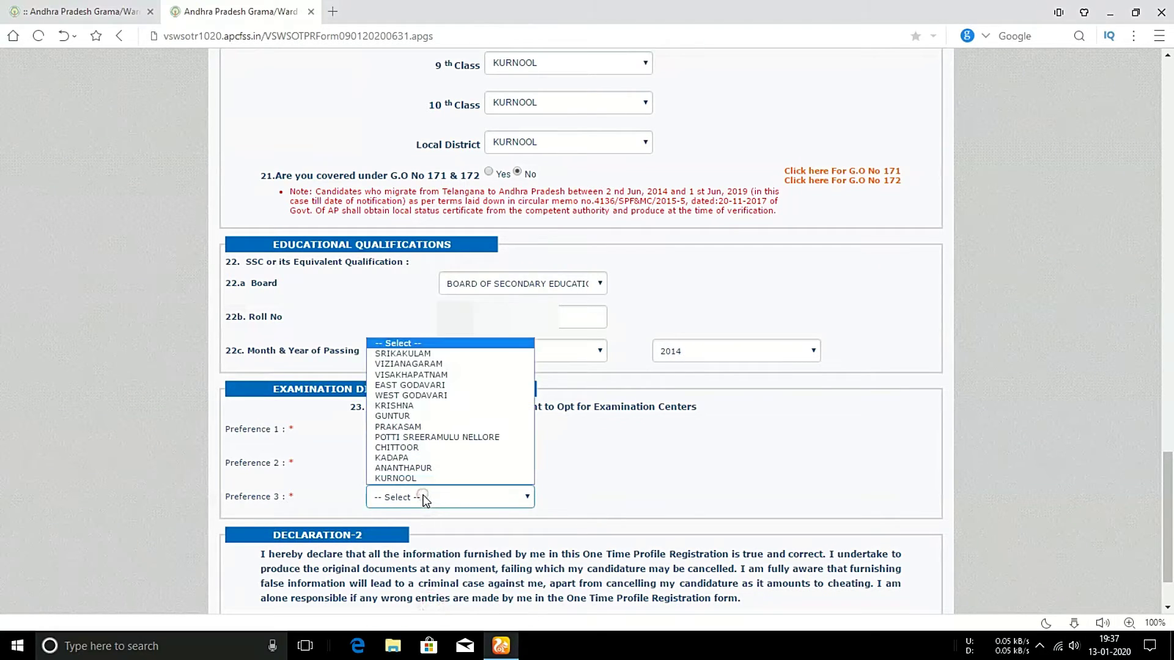
left_click(413, 458)
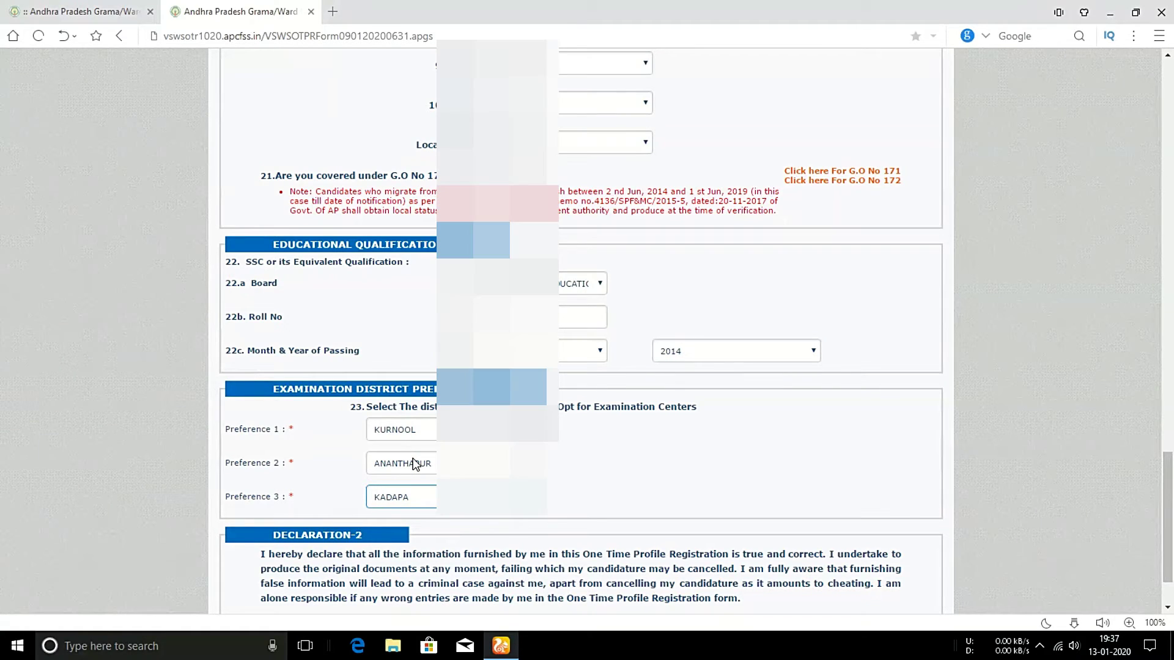
Accept the registration declaration and preview the filled form.
scroll(415, 465, "down", 3)
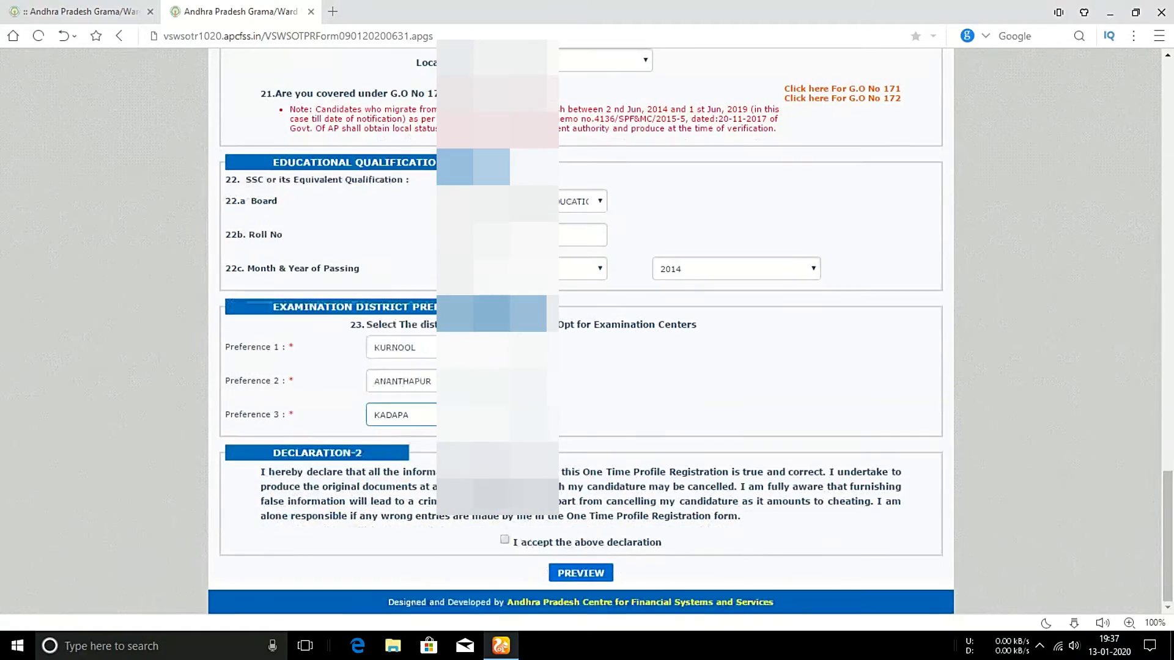
left_click(505, 540)
left_click(585, 574)
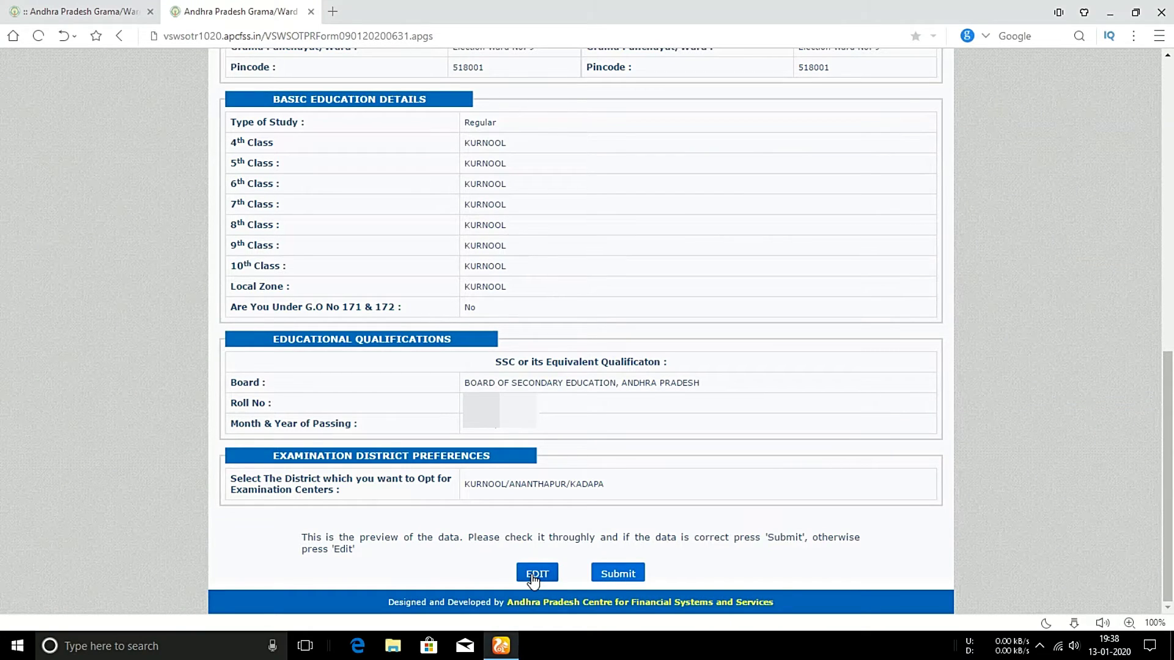
Submit the reviewed One Time Profile Registration to receive the registration ID.
left_click(616, 578)
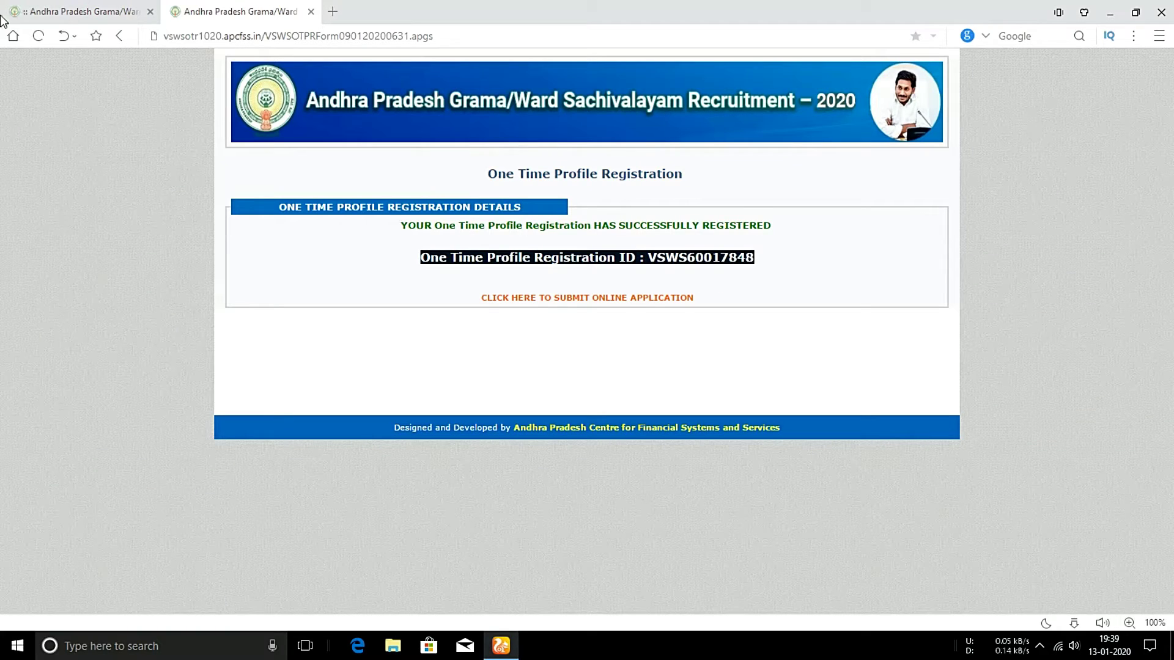
Switch back to the gramasachivalayam.ap.gov.in home page in the first browser tab.
left_click(93, 12)
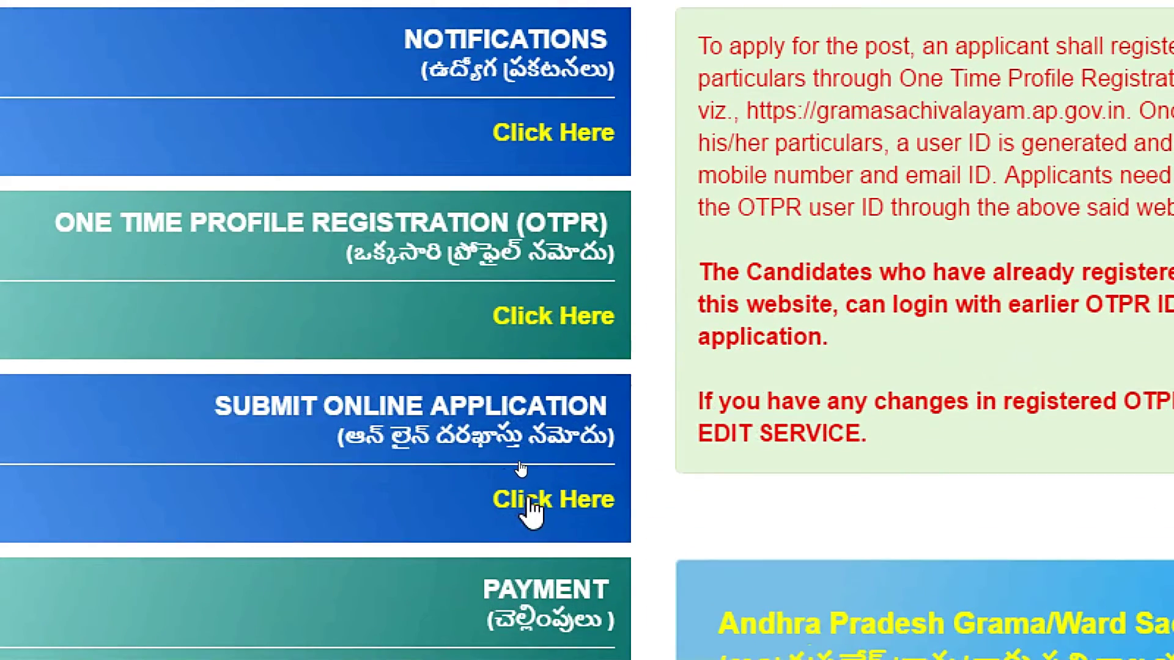
Open the Submit Online Application page and start the Category-I posts application.
left_click(532, 502)
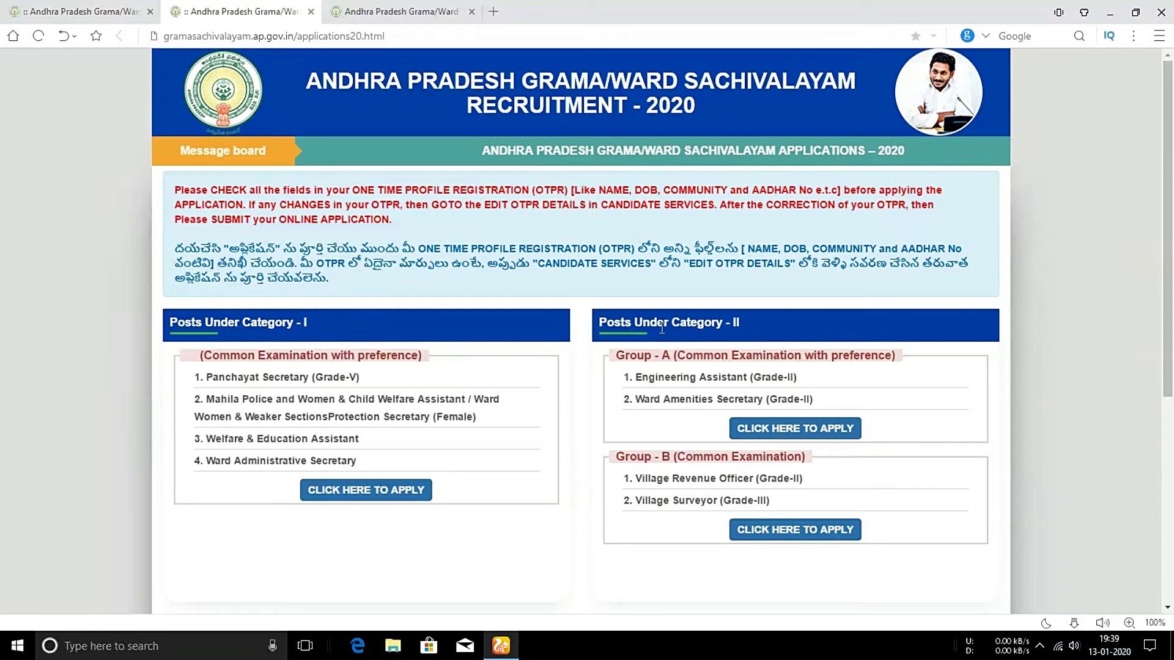
scroll(706, 368, "down", 5)
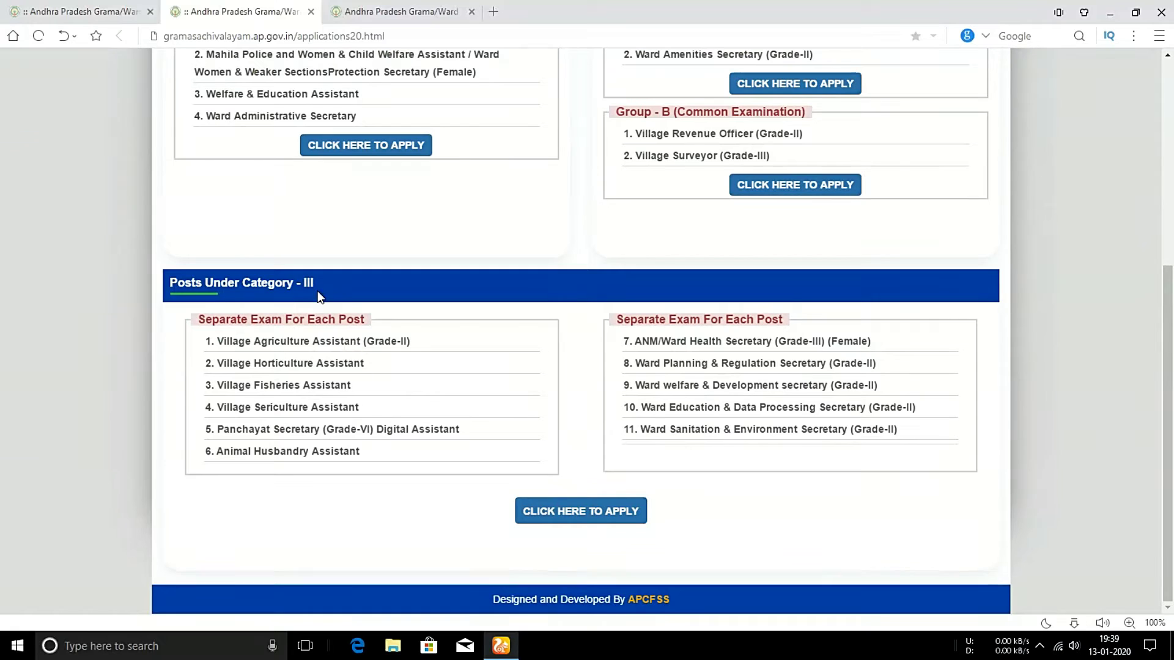
scroll(630, 177, "up", 3)
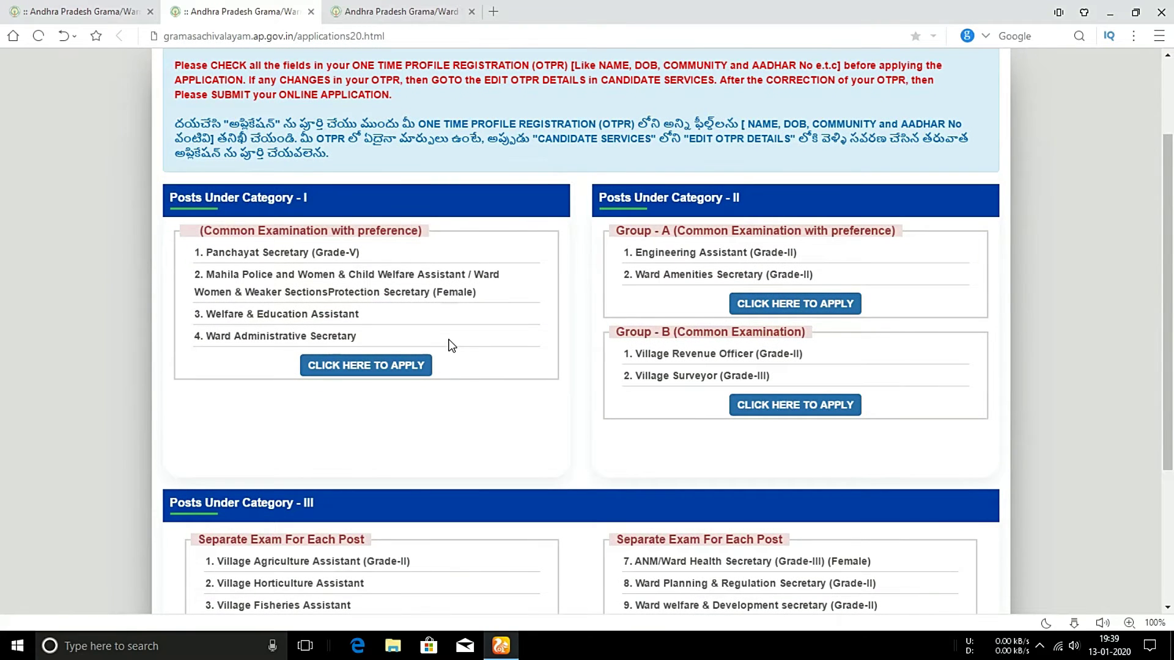
scroll(449, 343, "down", 1)
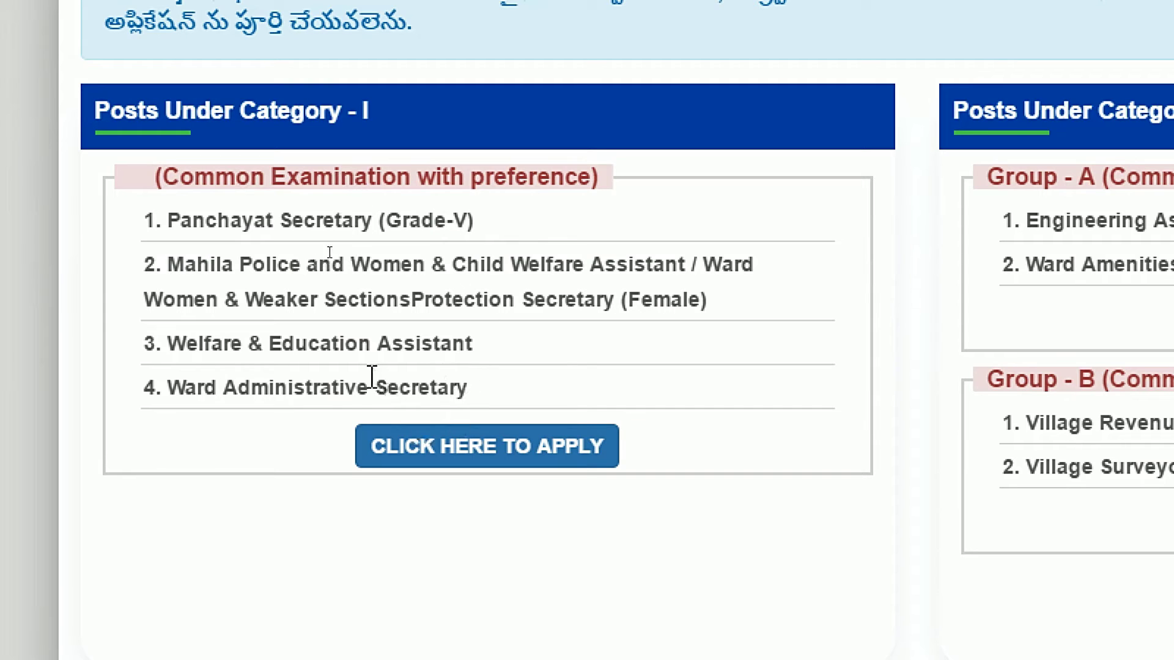
left_click(498, 453)
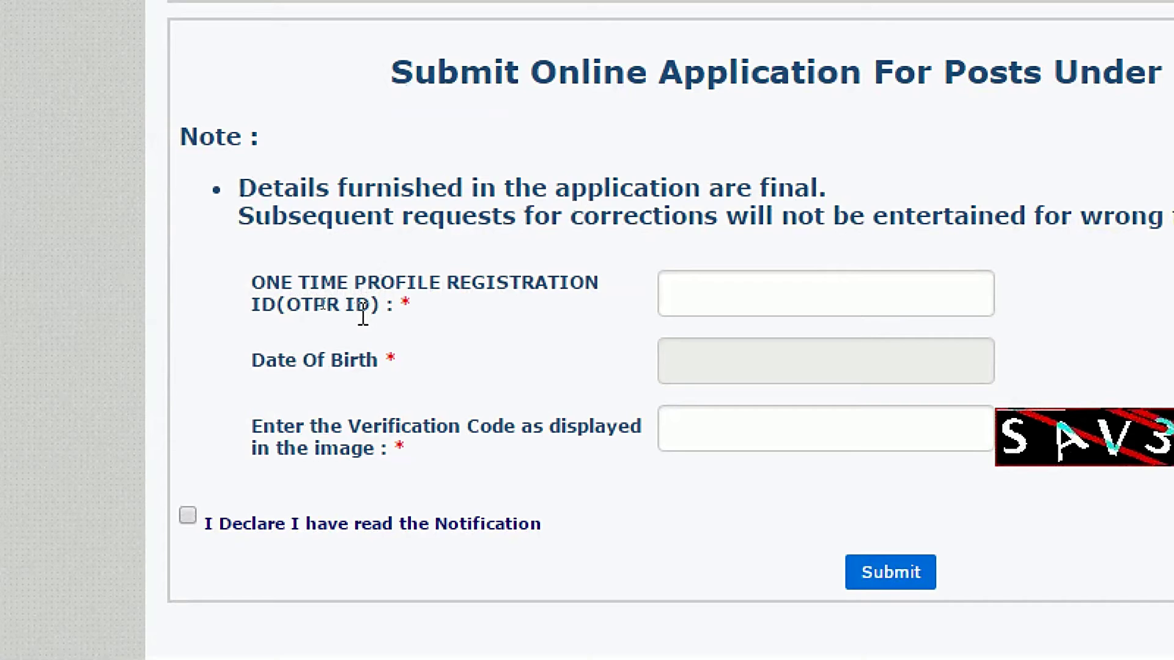
Enter the OTPR ID and pick the birth year, month and day in the calendar.
left_click(710, 291)
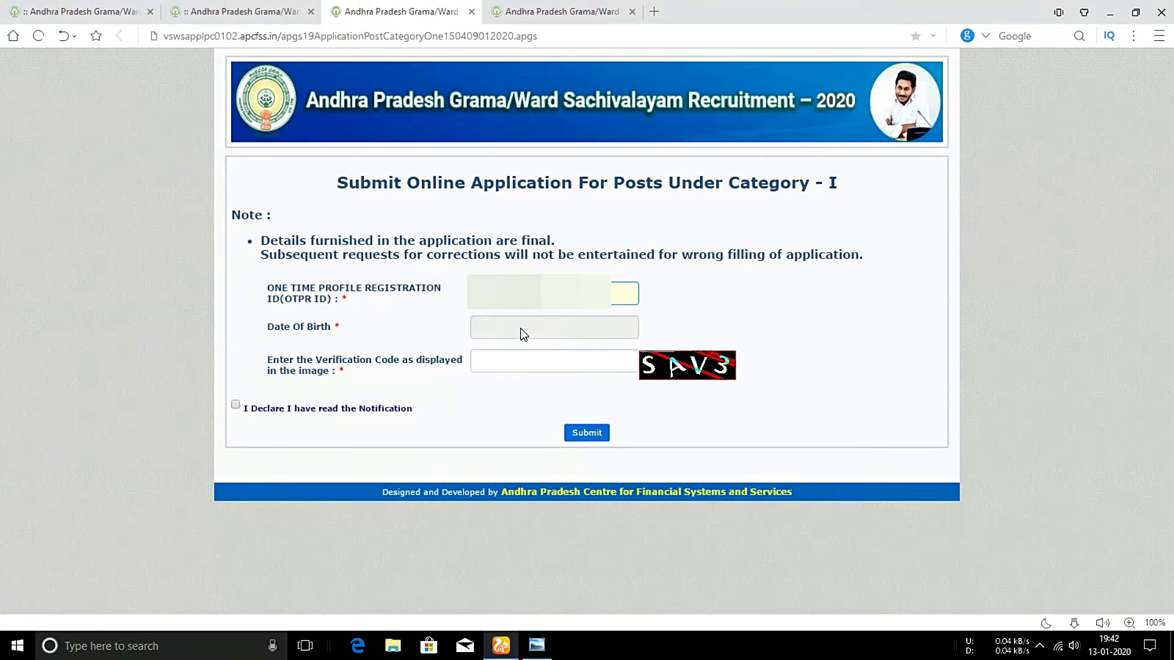
left_click(520, 328)
left_click(628, 356)
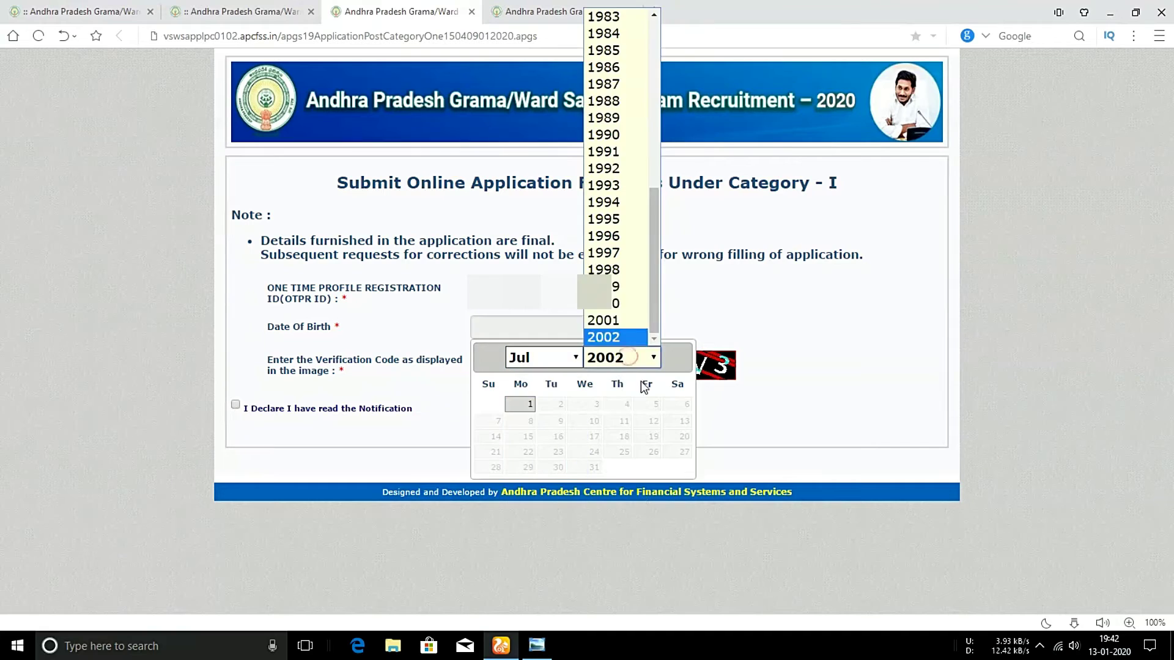
left_click(630, 286)
left_click(543, 357)
left_click(524, 498)
left_click(493, 421)
Type the verification code, tick 'I Declare I have read the Notification' and submit the login.
left_click(531, 366)
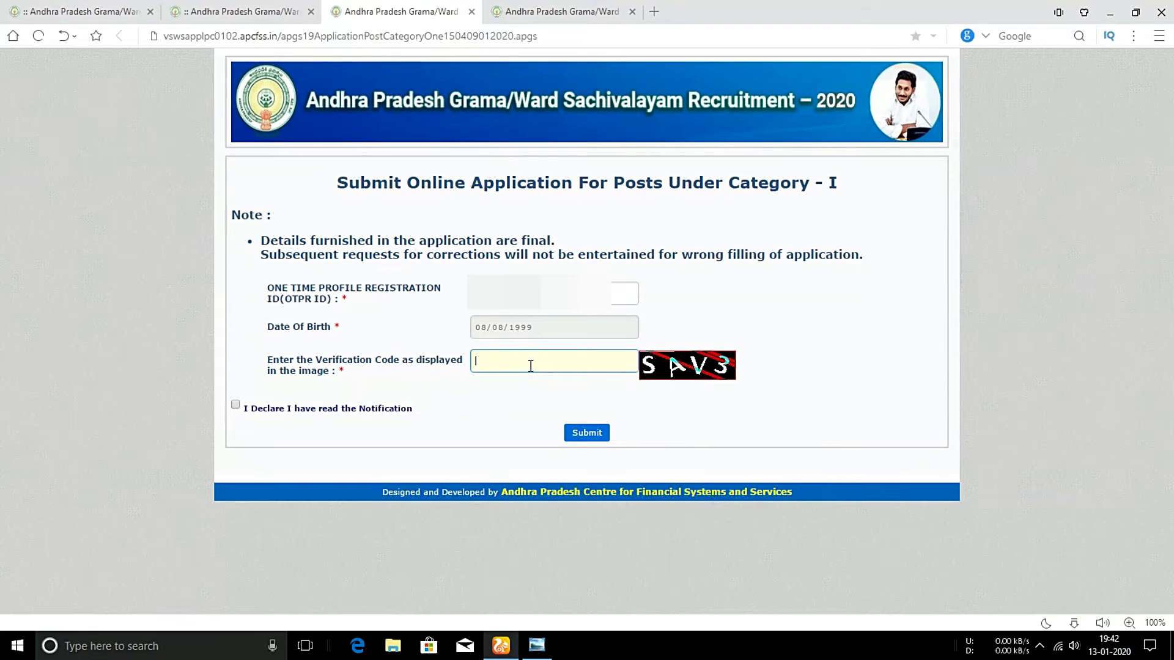
type("SAV3")
left_click(236, 404)
left_click(594, 438)
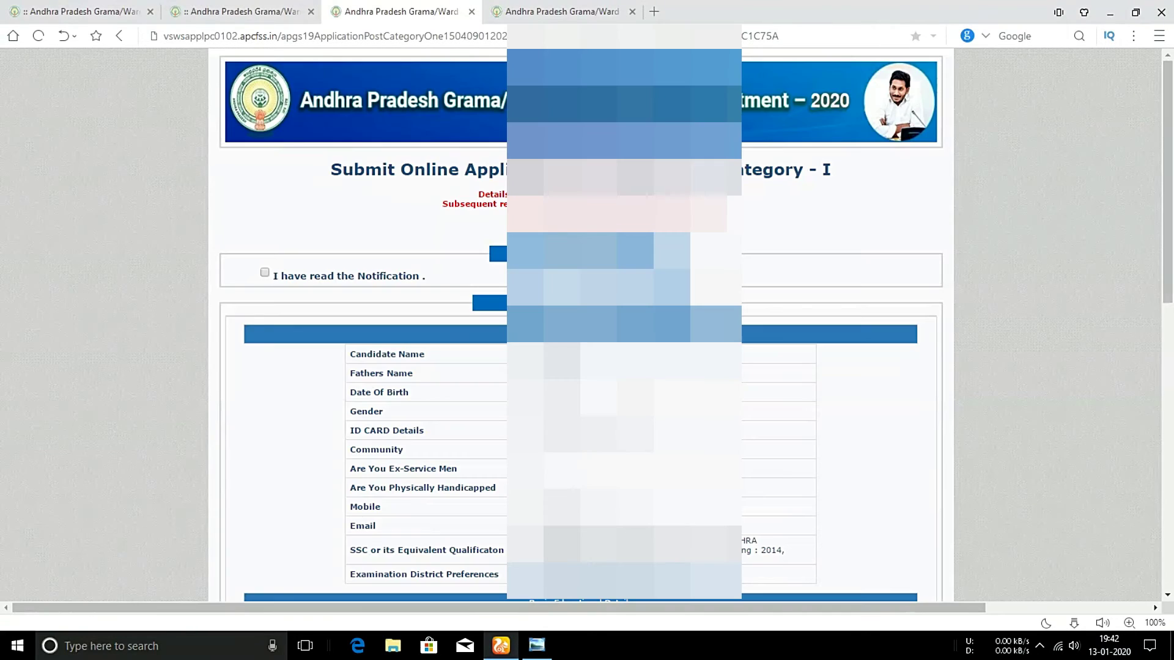